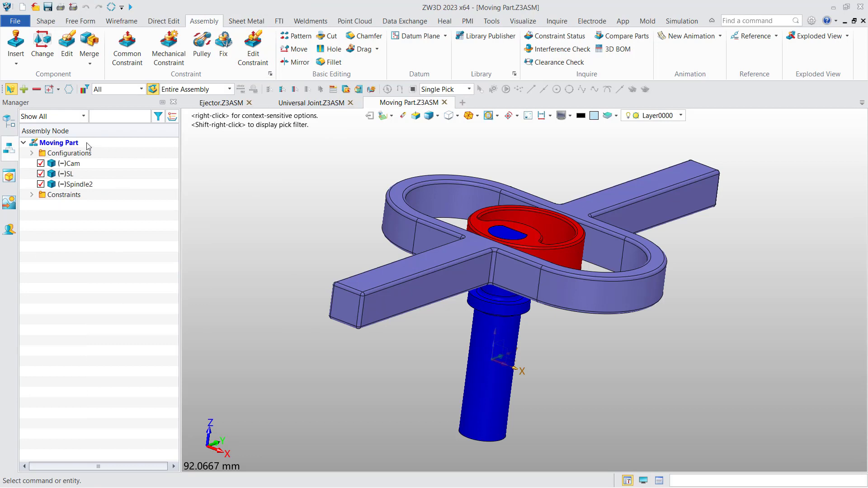
Open the Exploded_view-Moving part exploded view stored under the Moving Part assembly's Default configuration.
click(32, 153)
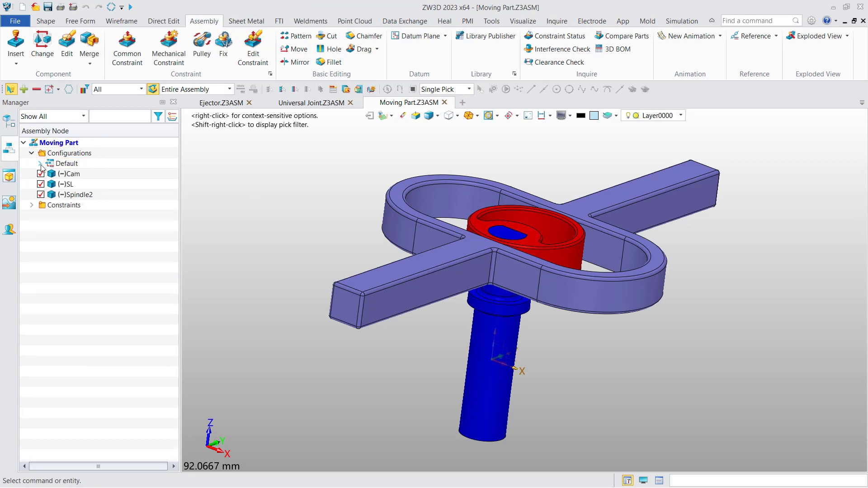
click(40, 164)
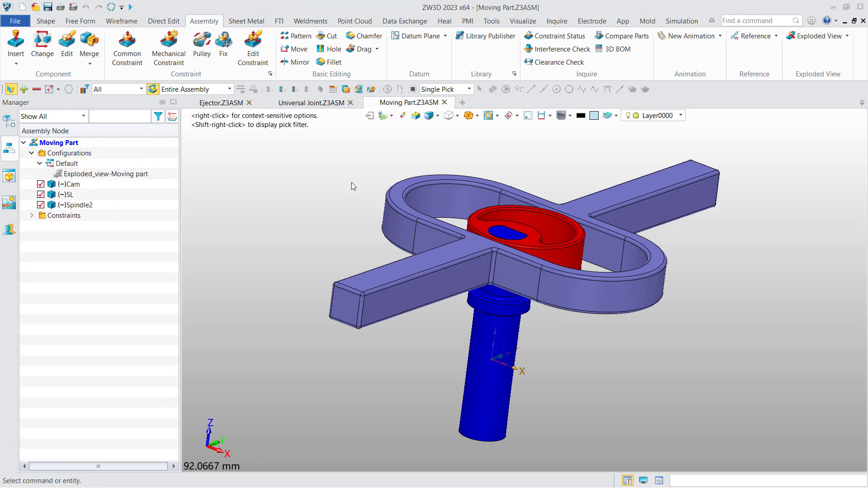
double_click(105, 173)
scroll(337, 216, down, 5)
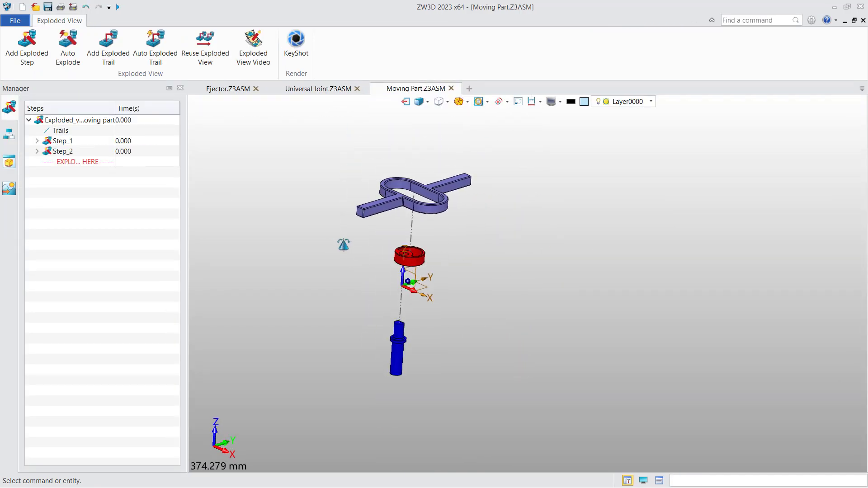
Exit the exploded view and close the Moving Part assembly file.
click(405, 102)
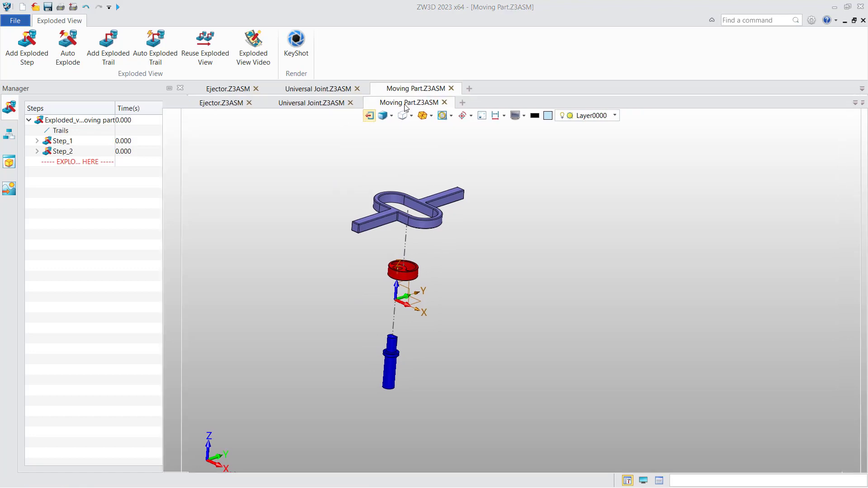
click(445, 103)
click(470, 295)
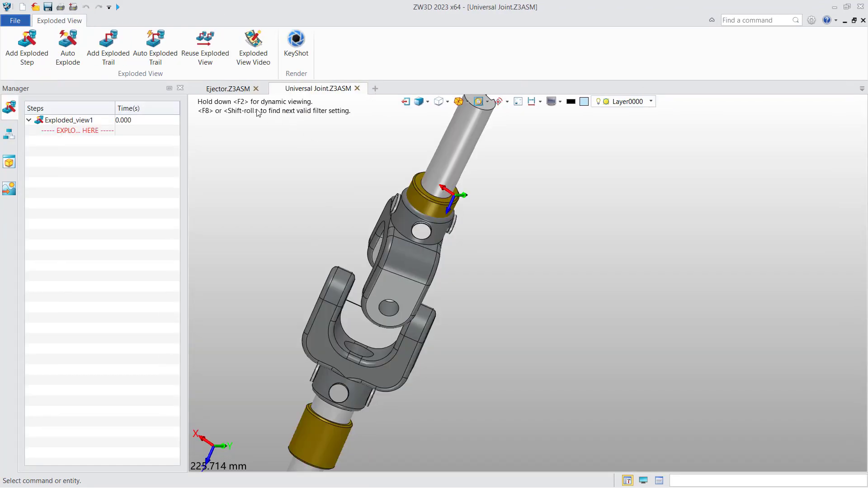
Switch to the Ejector assembly and create a new exploded view named Exploded_view1 in the Default configuration.
click(229, 91)
right_click(149, 174)
key(Escape)
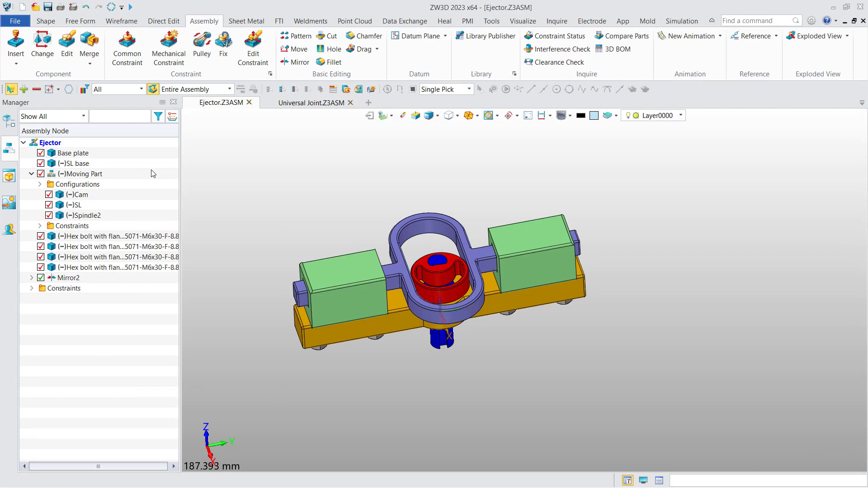
click(818, 36)
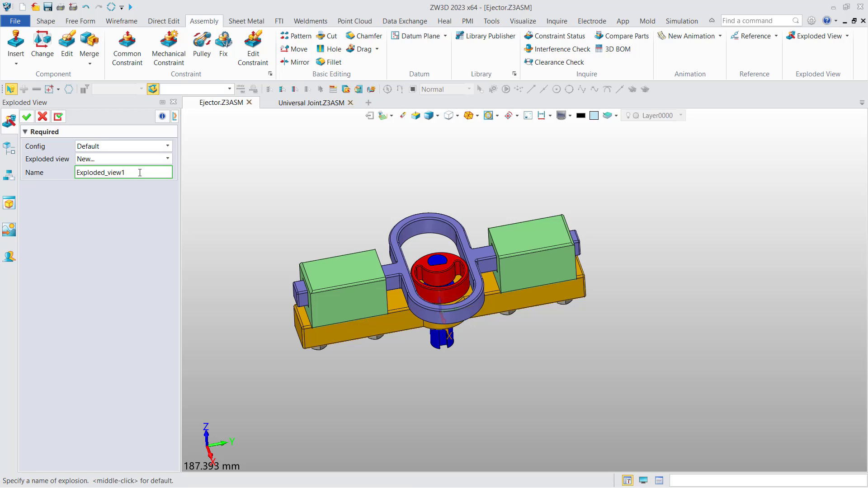
click(26, 117)
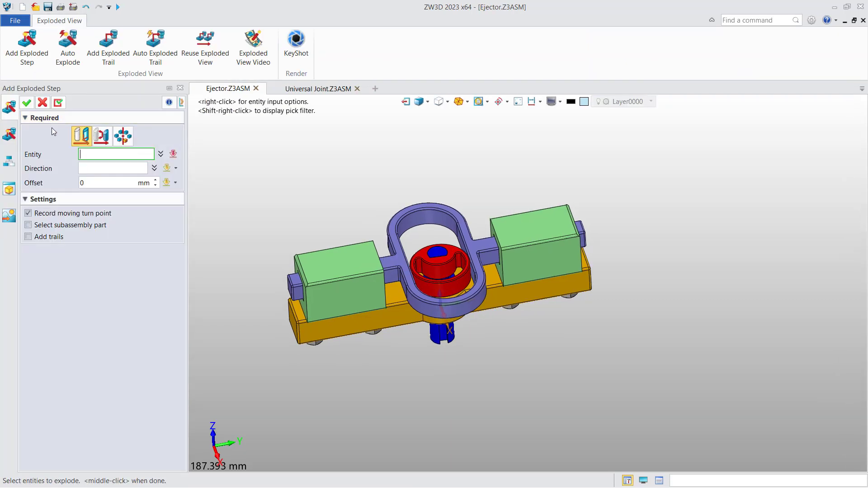
Dismiss the automatically started exploded step and display the step list of Exploded_view1.
click(42, 102)
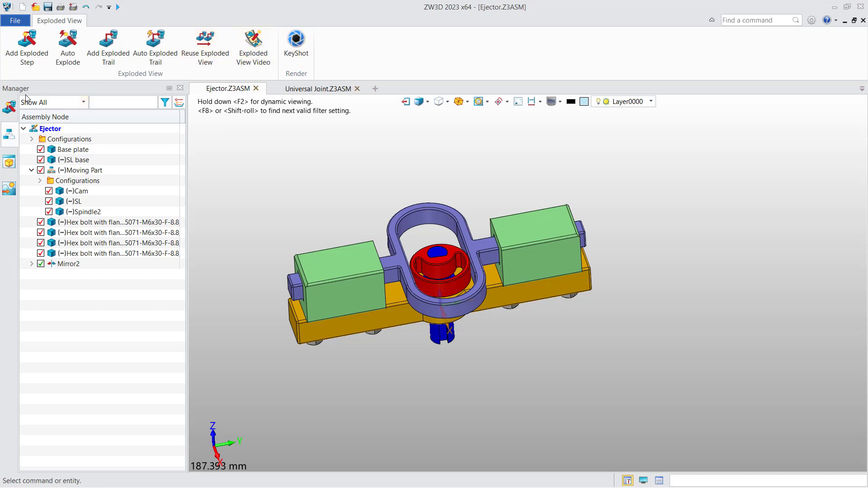
click(9, 109)
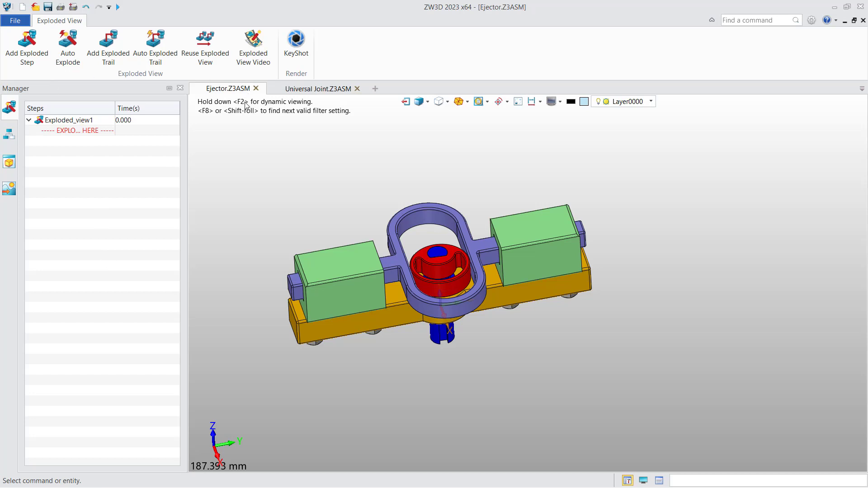
middle_drag(256, 221, 233, 197)
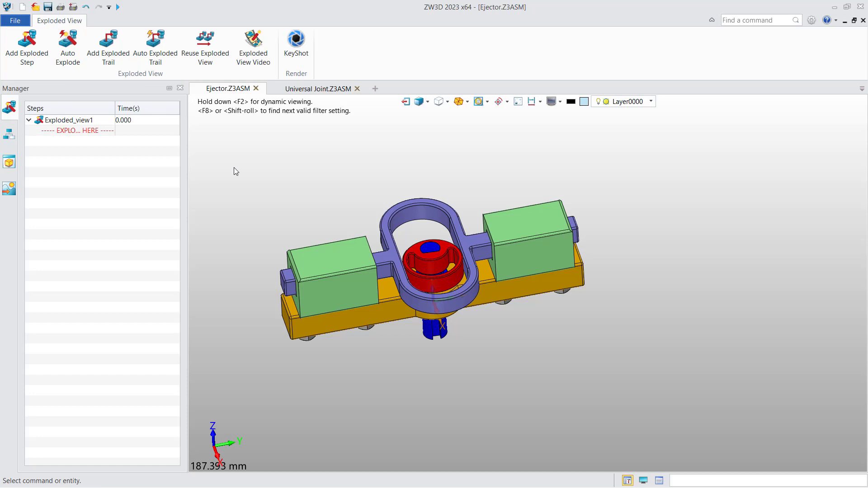
Add a linear exploded step with trails that moves the four hex bolts about 103.5 mm out of the base plate in the negative Z direction.
click(23, 56)
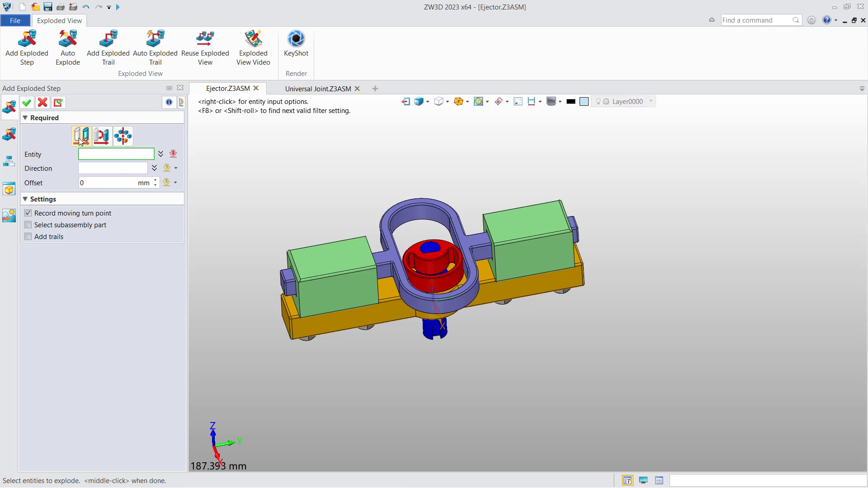
right_drag(249, 223, 251, 100)
right_drag(271, 244, 337, 297)
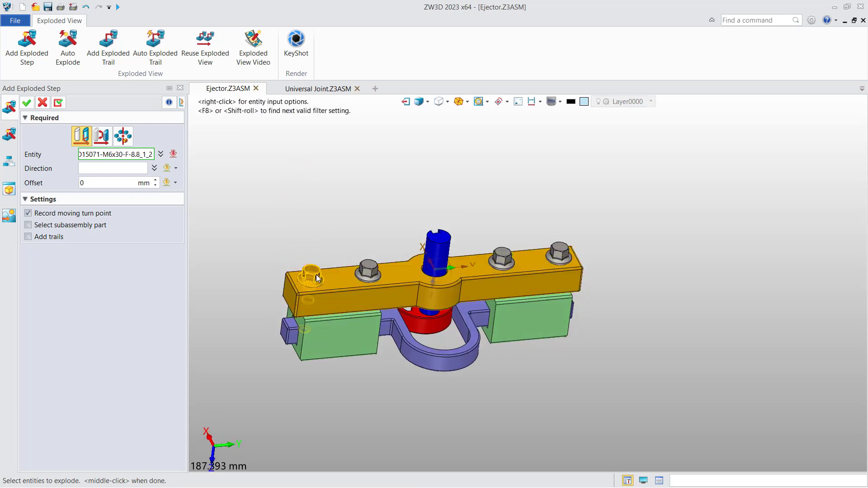
click(318, 278)
click(378, 268)
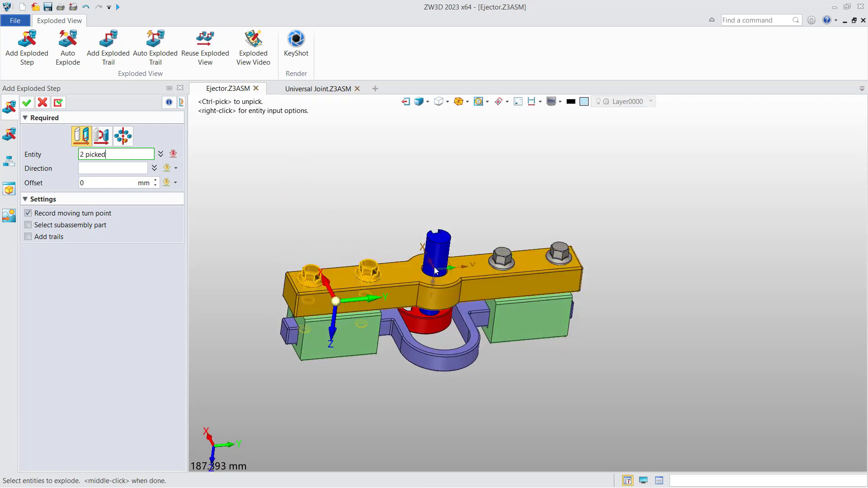
click(501, 259)
click(559, 254)
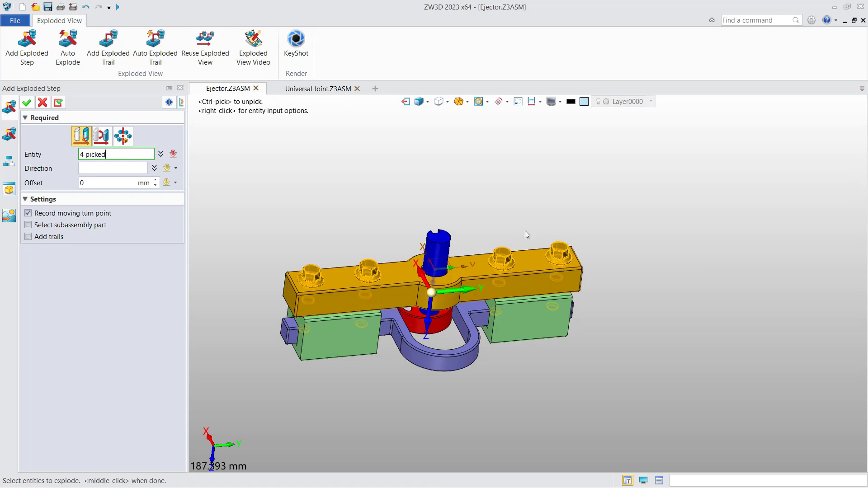
middle_click(527, 234)
drag(433, 321, 403, 161)
scroll(404, 161, down, 3)
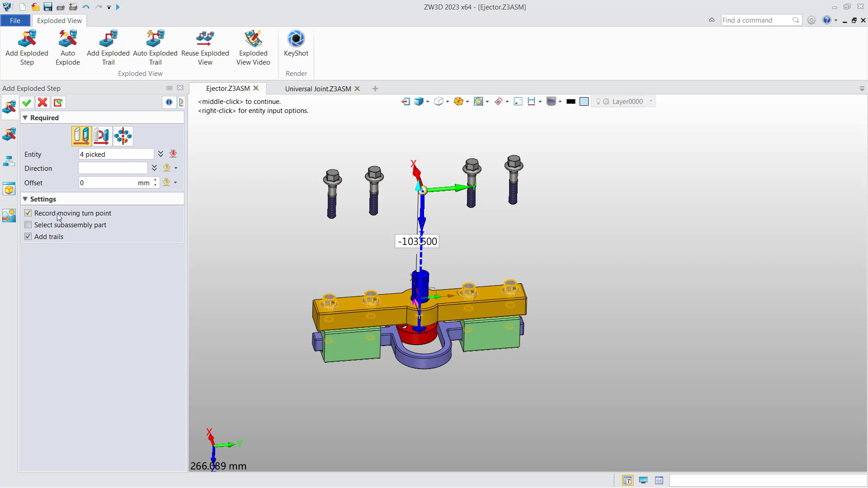
Move the four bolts about another 59 mm along X in the same step and finish it.
right_drag(350, 227, 354, 239)
drag(416, 184, 409, 130)
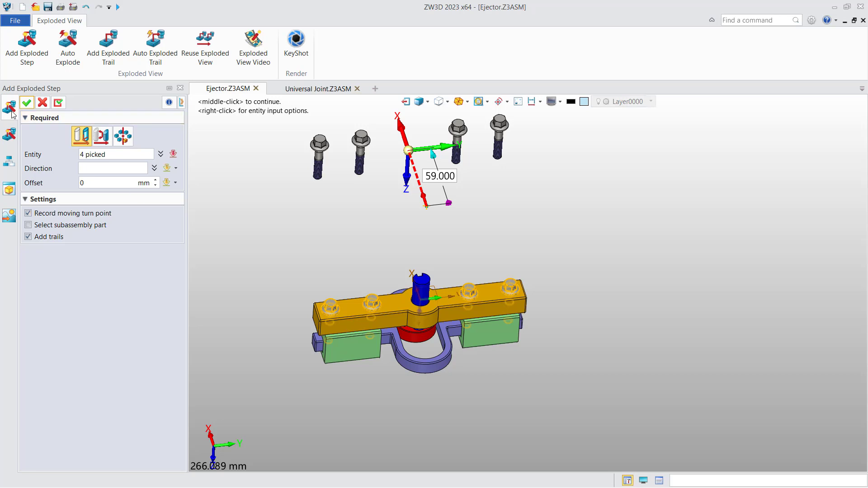
click(27, 103)
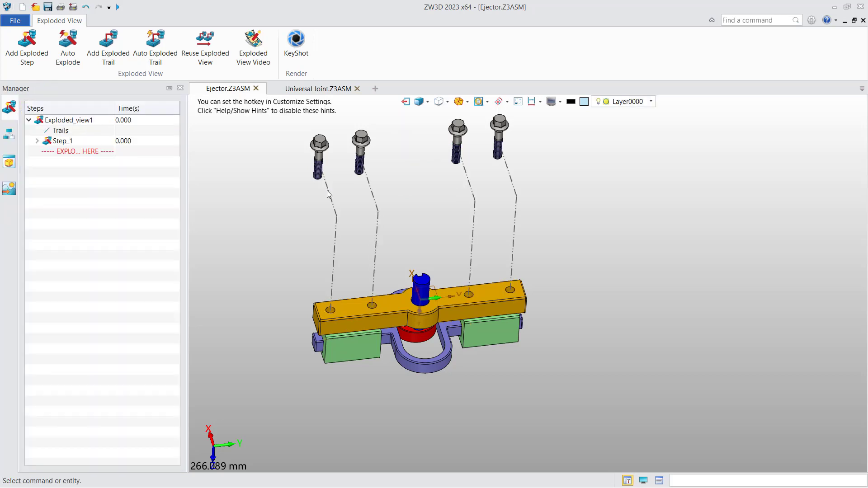
Start a rotational exploded step for the outermost hex bolt near the base plate's left end, using the Z axis.
middle_drag(343, 209, 323, 205)
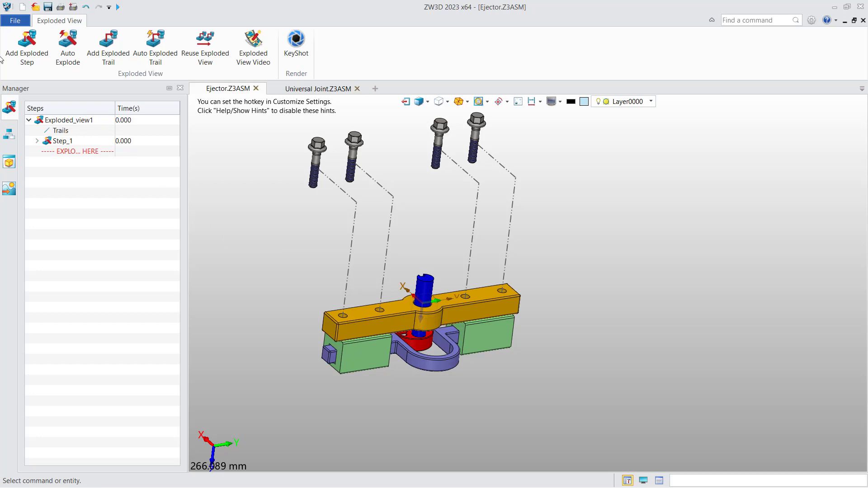
click(18, 50)
middle_drag(263, 337, 338, 273)
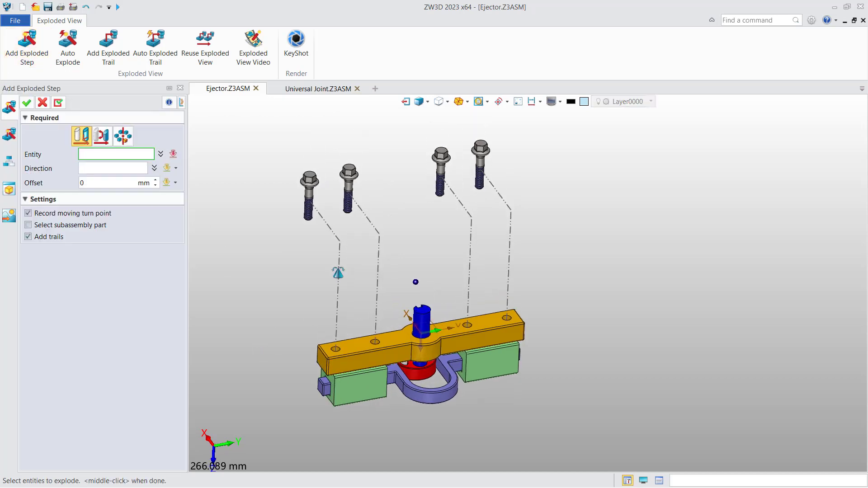
click(308, 199)
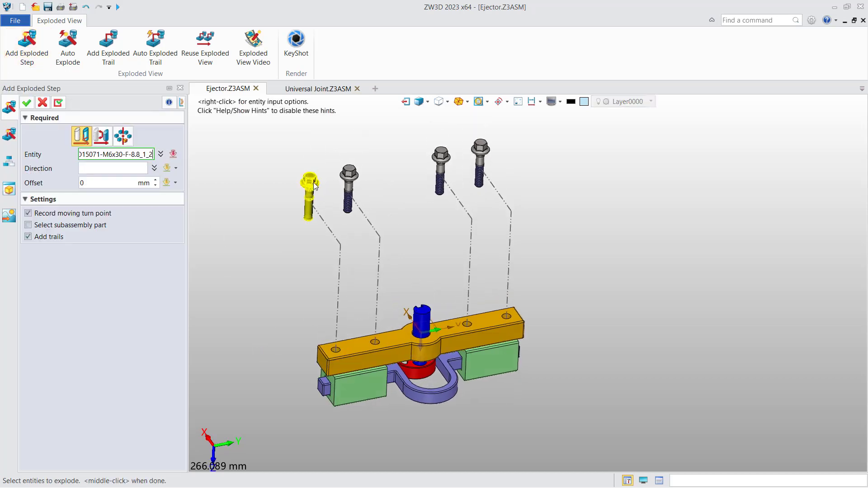
click(102, 136)
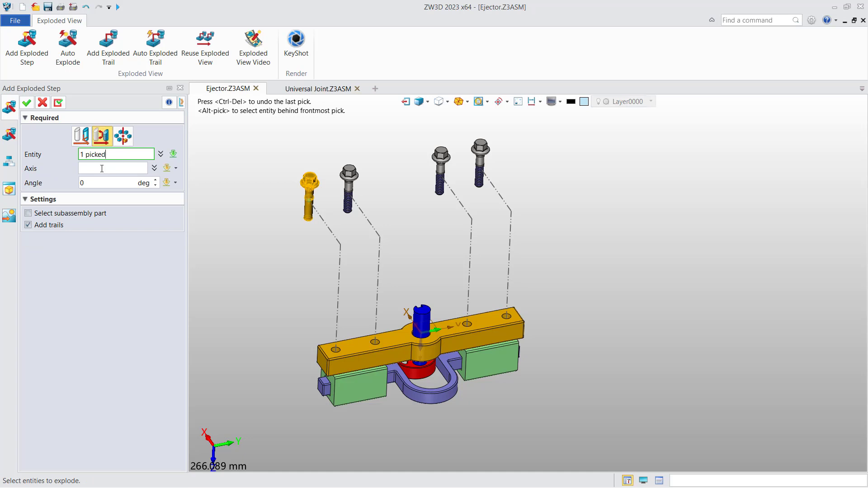
click(102, 168)
right_click(219, 212)
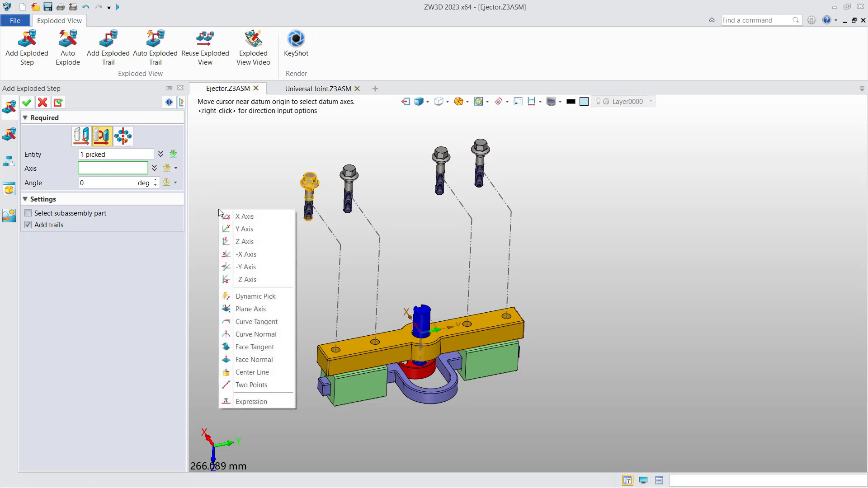
click(239, 240)
Set the bolt's rotation angle to 60 degrees and finish the rotational exploded step.
middle_drag(247, 201, 238, 239)
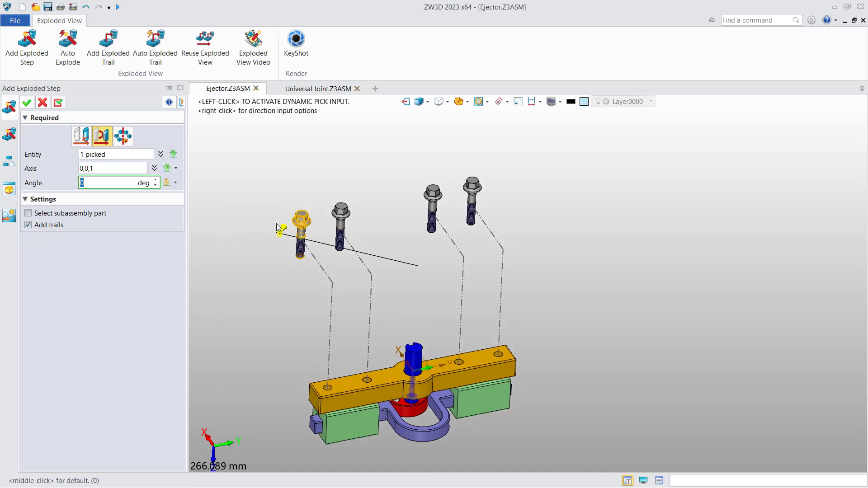
drag(283, 227, 377, 181)
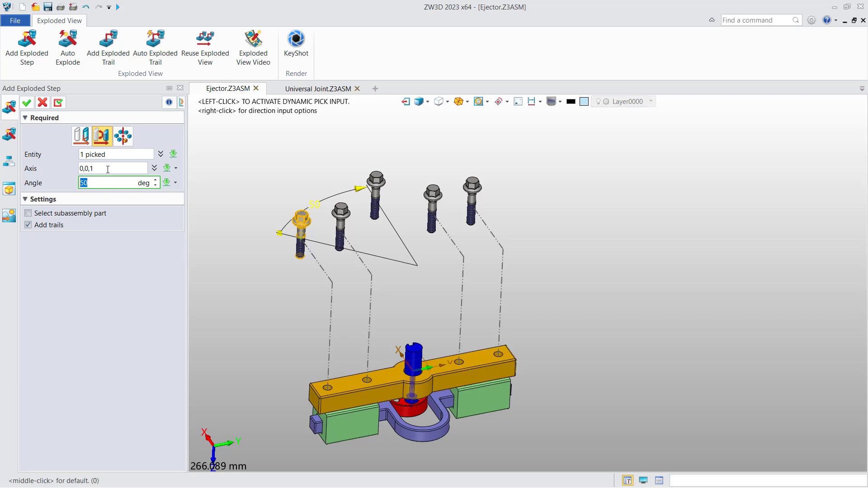
text(6)
key(Return)
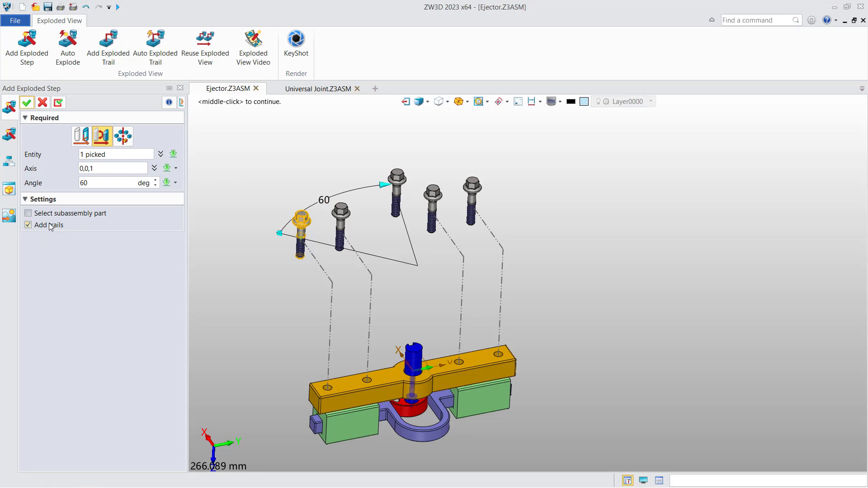
click(26, 102)
mouse_move(238, 142)
middle_down()
mouse_move(229, 170)
mouse_move(233, 138)
middle_up()
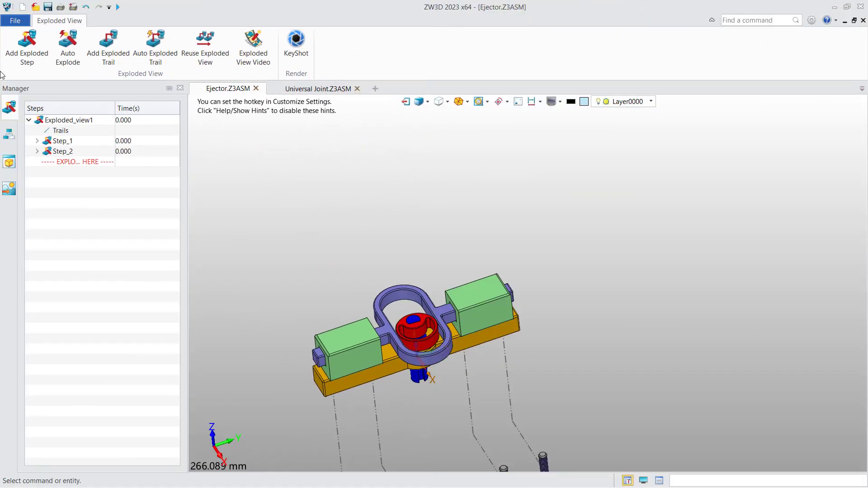
click(27, 63)
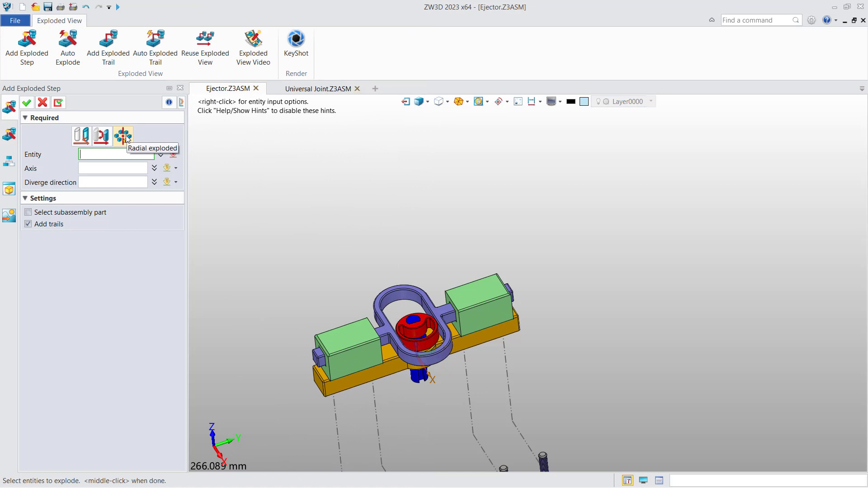
click(43, 103)
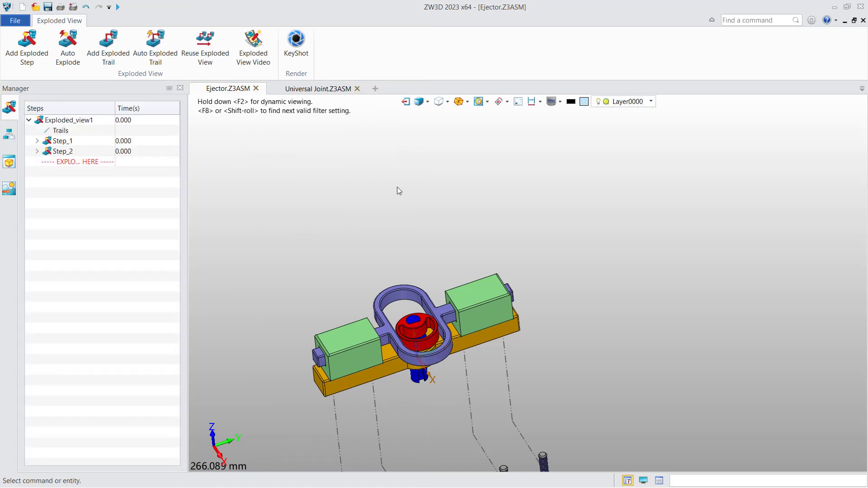
Switch to the Universal Joint assembly's exploded view and inspect the upper fork's collar.
click(335, 93)
middle_drag(335, 201, 291, 282)
scroll(432, 297, up, 5)
right_drag(536, 225, 419, 172)
middle_drag(442, 163, 420, 272)
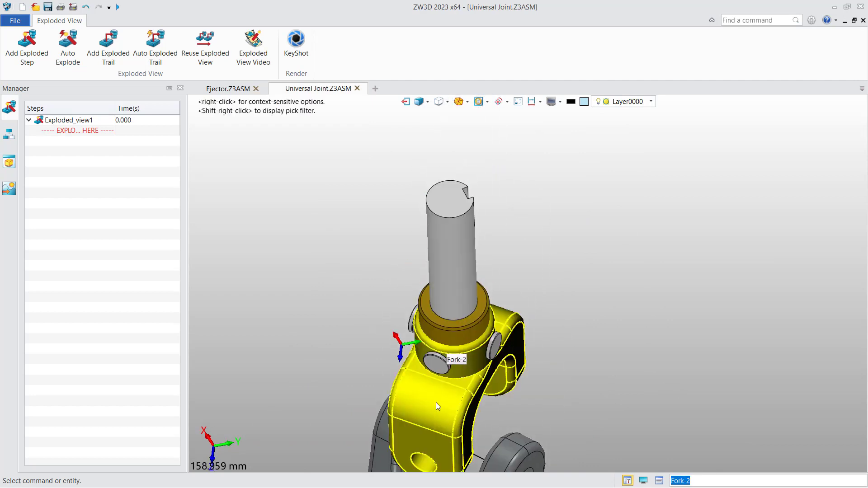
middle_drag(374, 313, 323, 236)
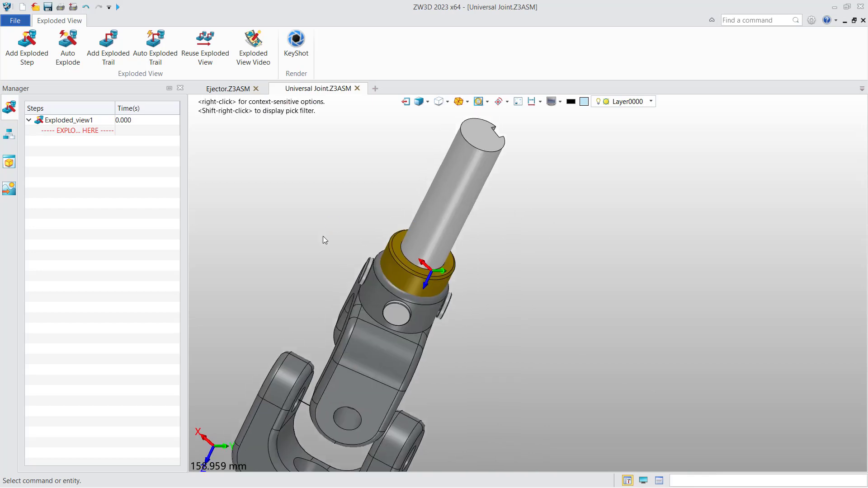
Start a radial exploded step and select the four round-headed pins around the upper fork's collar.
click(15, 45)
middle_drag(255, 216, 280, 210)
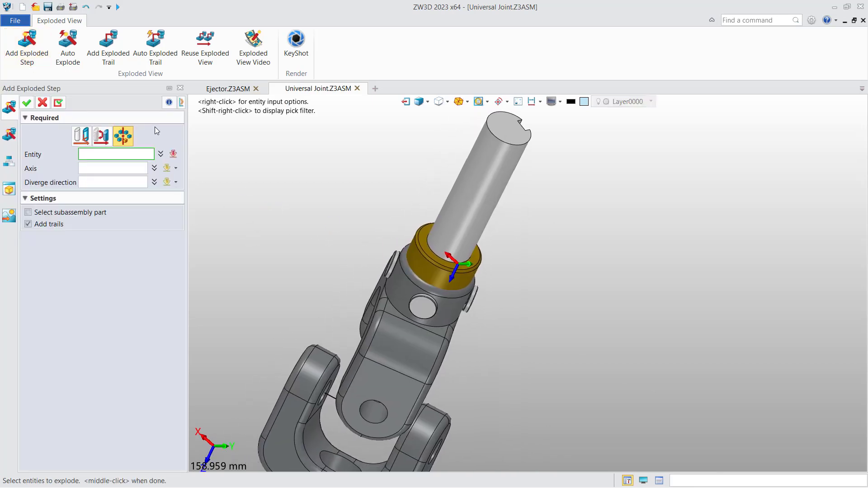
click(127, 135)
middle_drag(412, 204, 406, 212)
click(410, 311)
click(410, 311)
click(387, 272)
right_drag(470, 305, 419, 308)
click(477, 312)
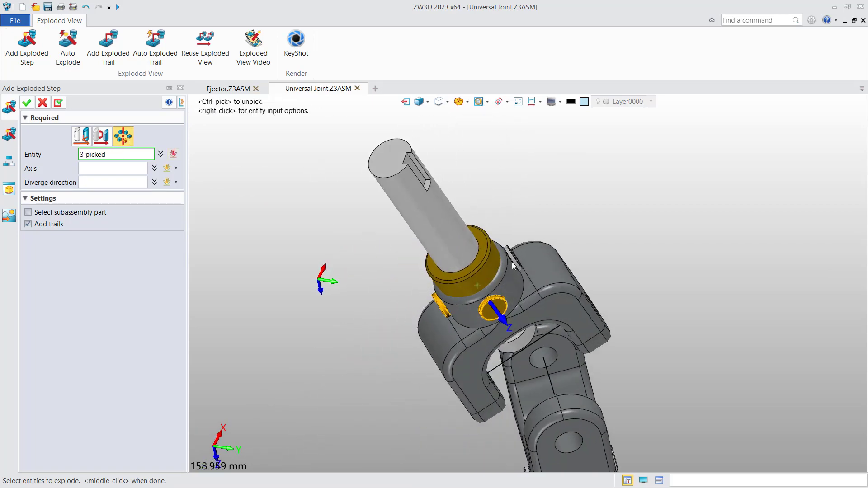
click(512, 261)
right_drag(427, 259, 452, 233)
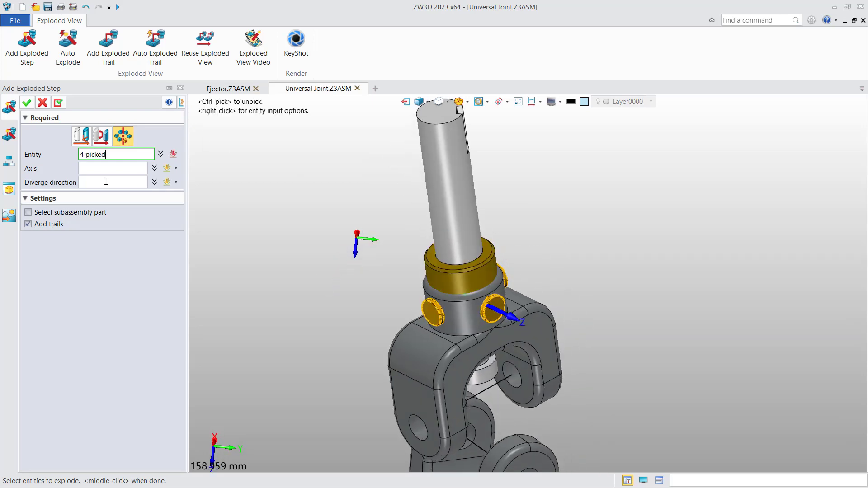
Set the radial step's axis to the center line of the upper grey shaft.
click(118, 167)
right_drag(316, 223, 343, 231)
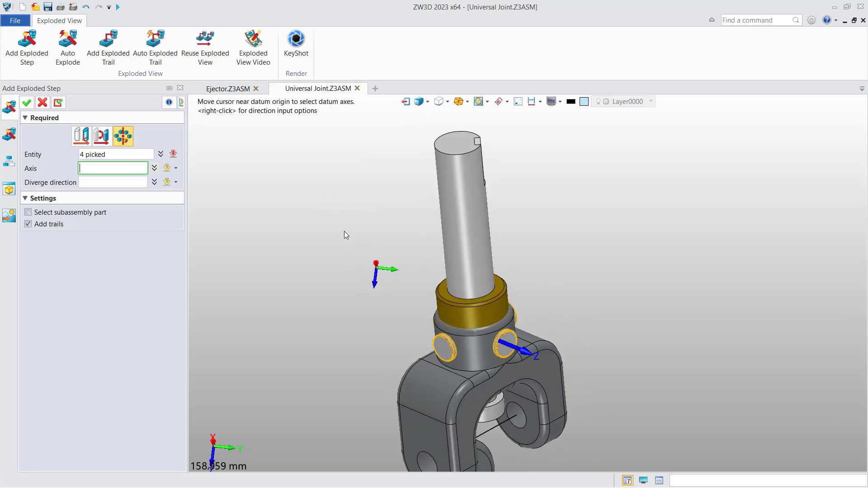
right_click(311, 188)
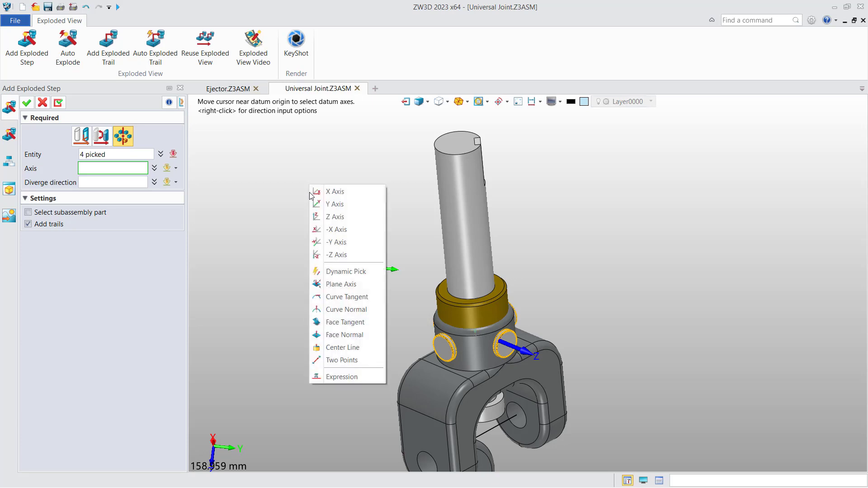
click(343, 348)
click(468, 247)
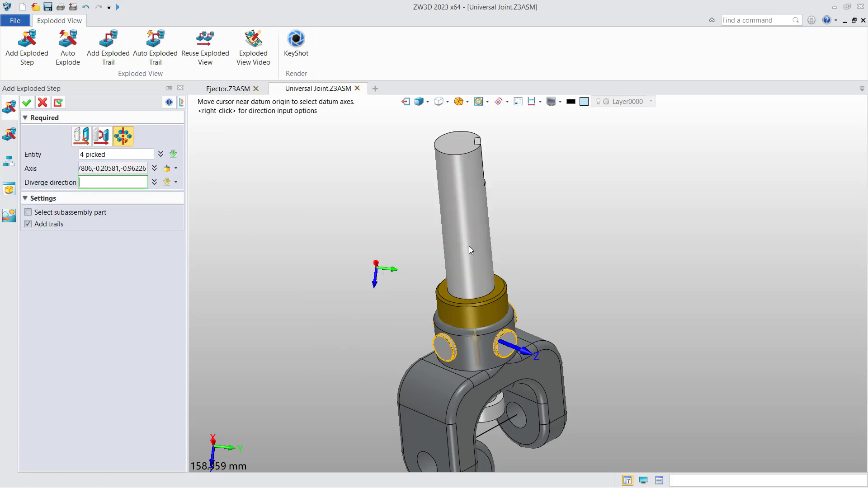
Diverge the four pins radially by about 72.5 mm and finish the exploded step with trails.
scroll(336, 199, down, 5)
right_drag(337, 198, 360, 204)
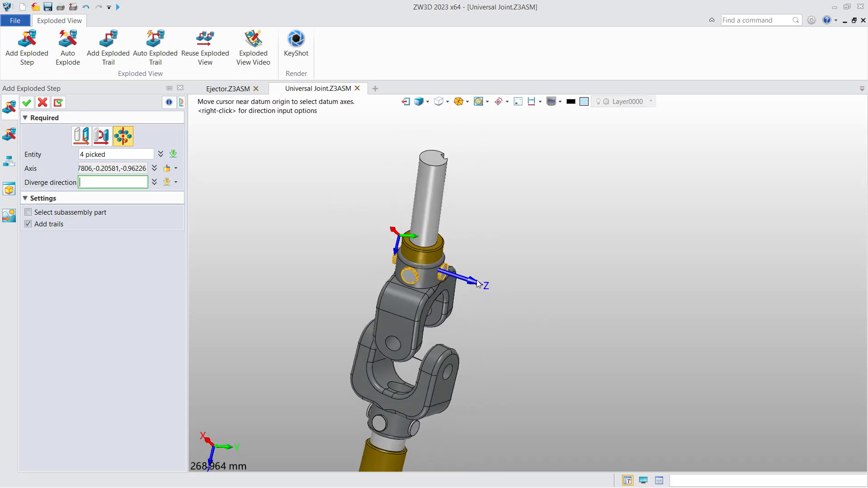
click(474, 281)
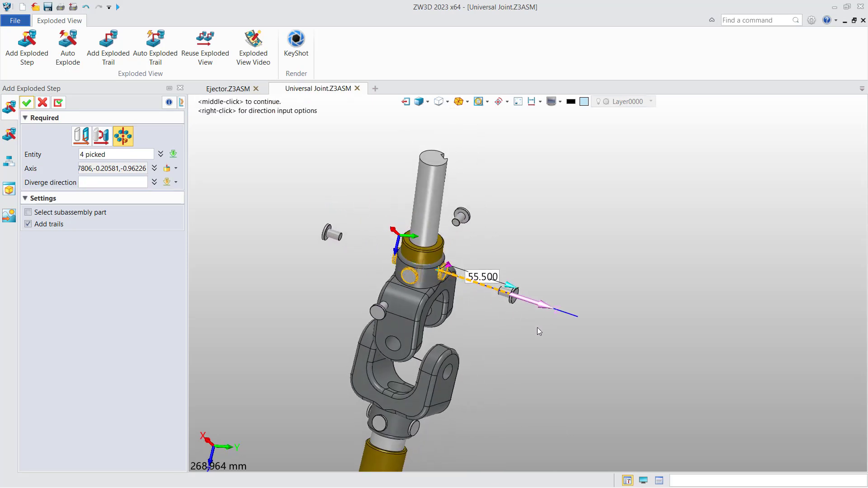
right_drag(555, 346, 520, 230)
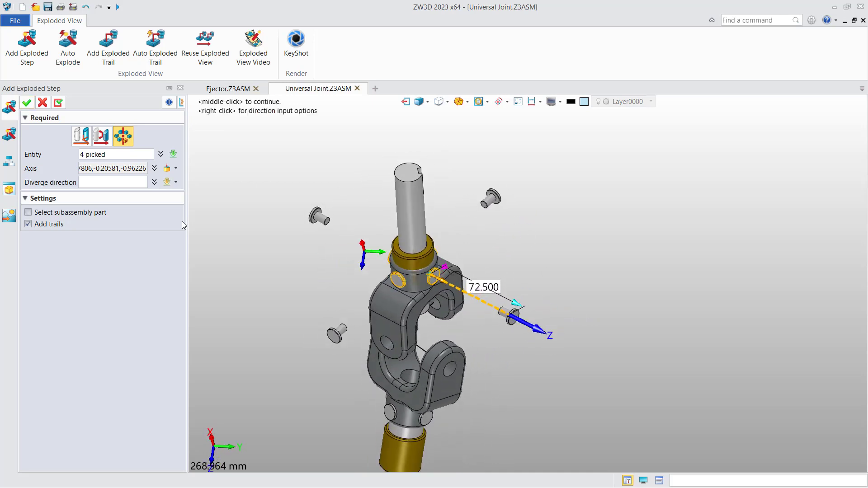
click(26, 102)
right_drag(465, 240, 486, 218)
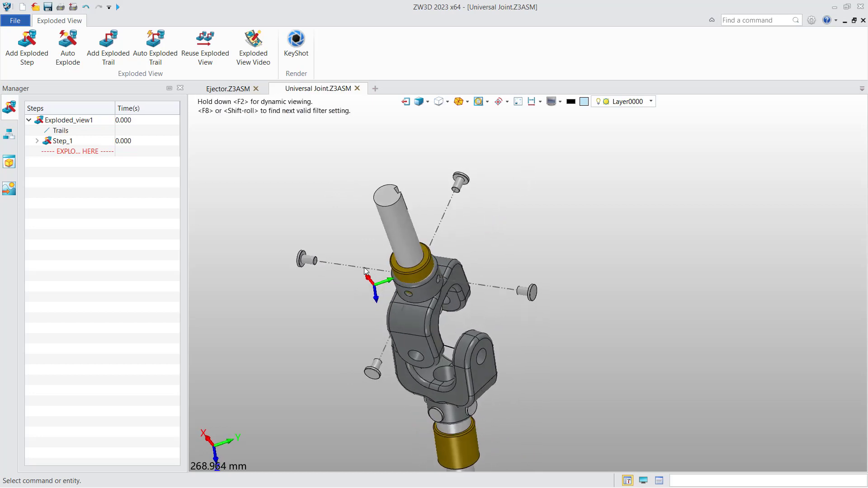
right_drag(522, 248, 527, 246)
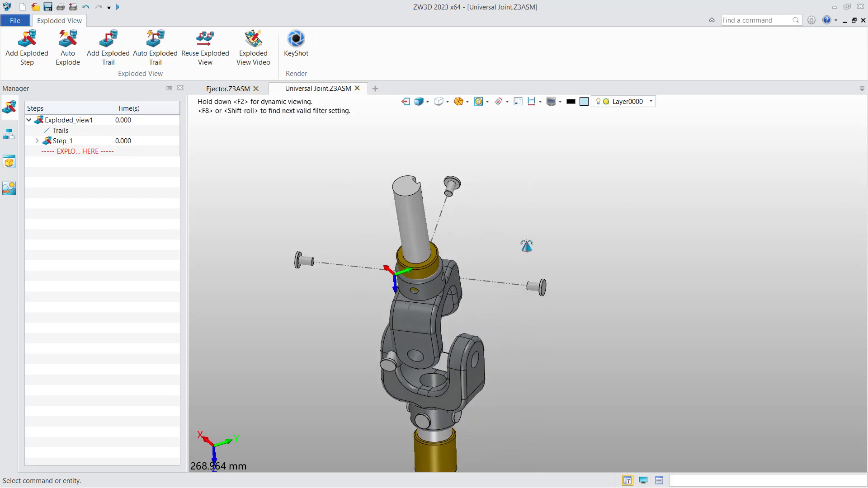
Switch to the Ejector assembly and delete Step_1 and Step_2 from its exploded view.
click(226, 90)
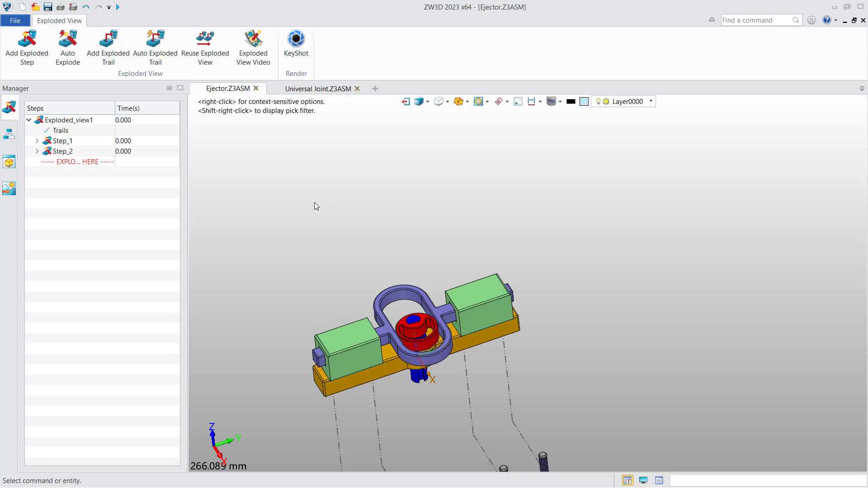
click(58, 143)
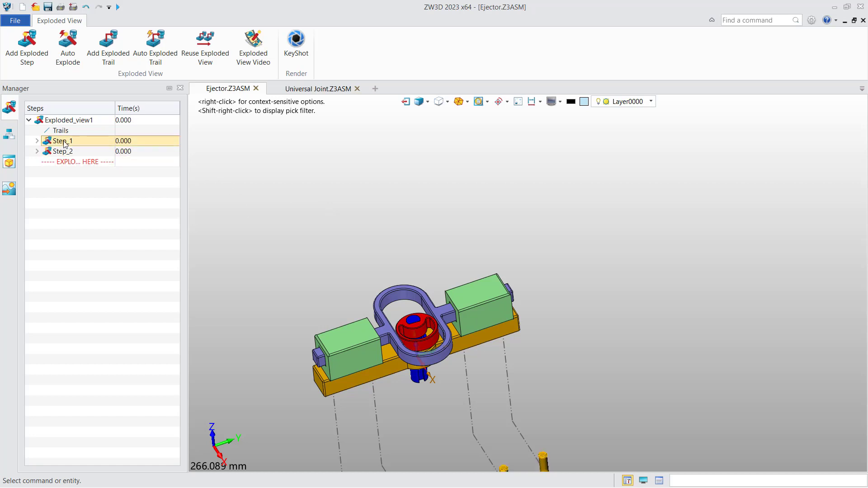
right_click(71, 151)
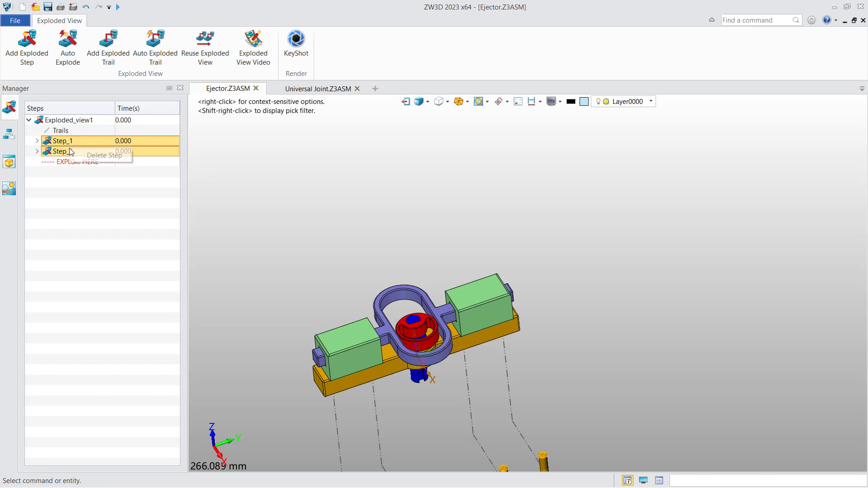
click(98, 159)
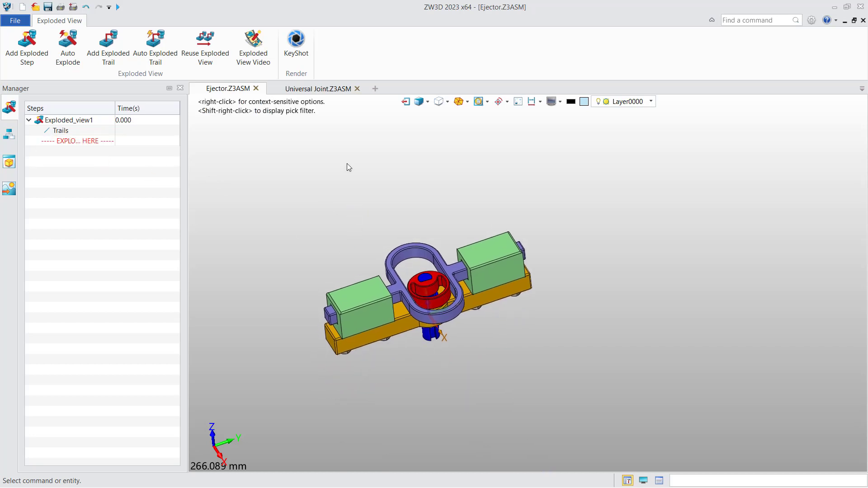
Start an Auto Explode of all the Ejector's components in the Z Axis direction.
click(60, 53)
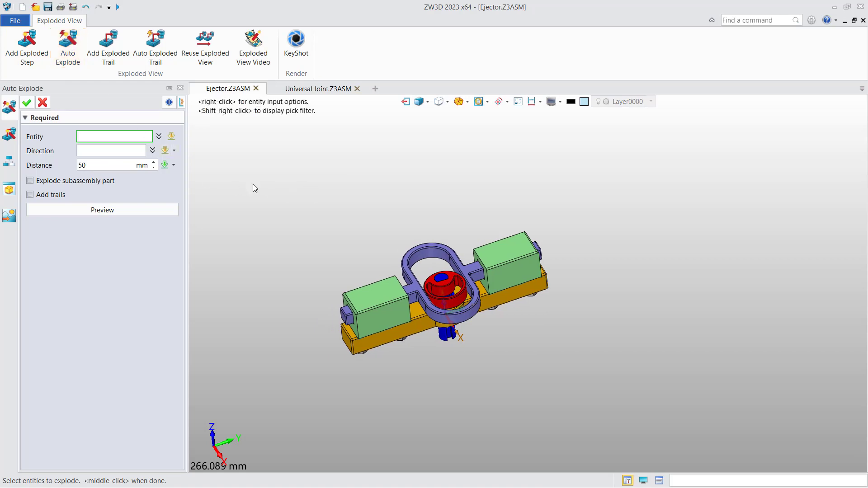
drag(218, 164, 630, 391)
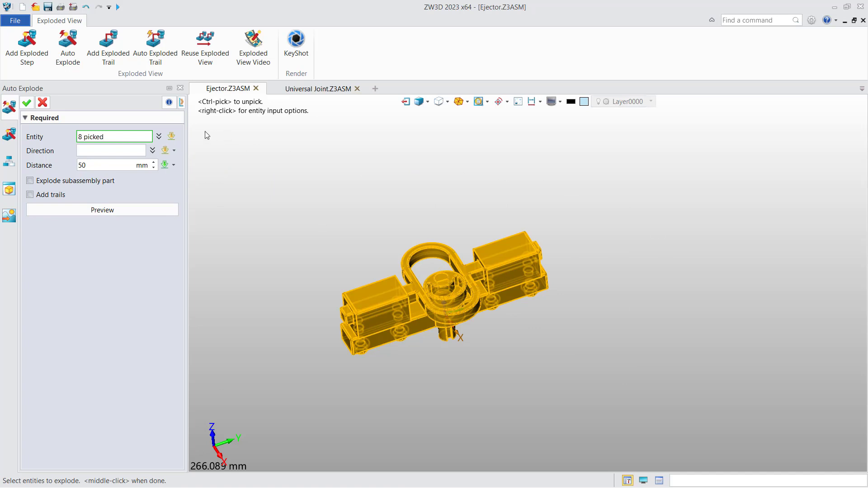
click(117, 151)
middle_drag(330, 181, 321, 193)
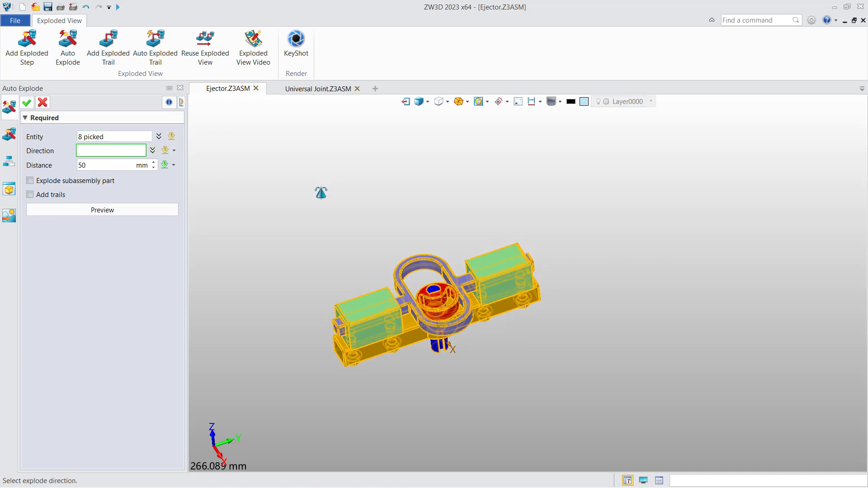
right_click(286, 208)
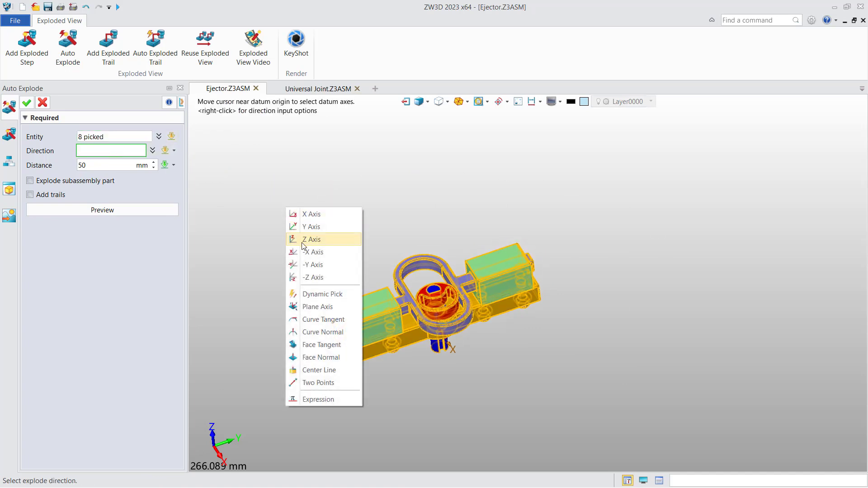
click(302, 239)
Set the auto explode distance to 60 mm, enable trails, preview the result and finish the command.
drag(92, 165, 75, 165)
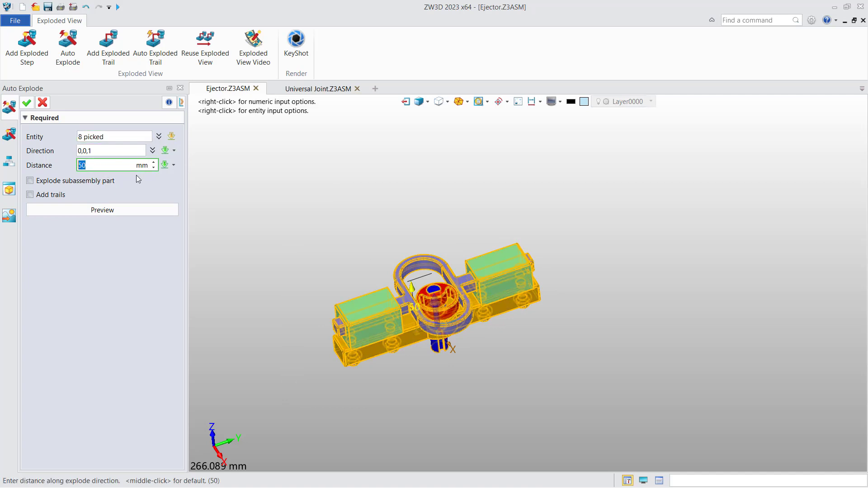
text(60)
click(49, 196)
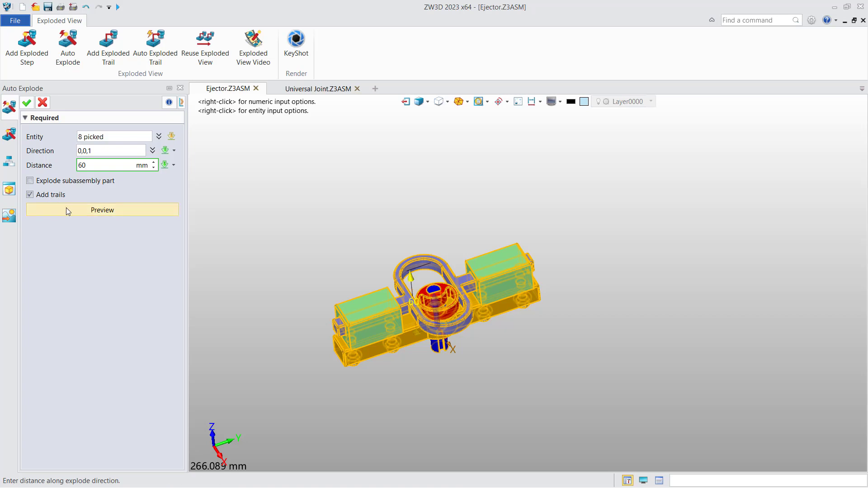
click(67, 208)
scroll(346, 260, down, 3)
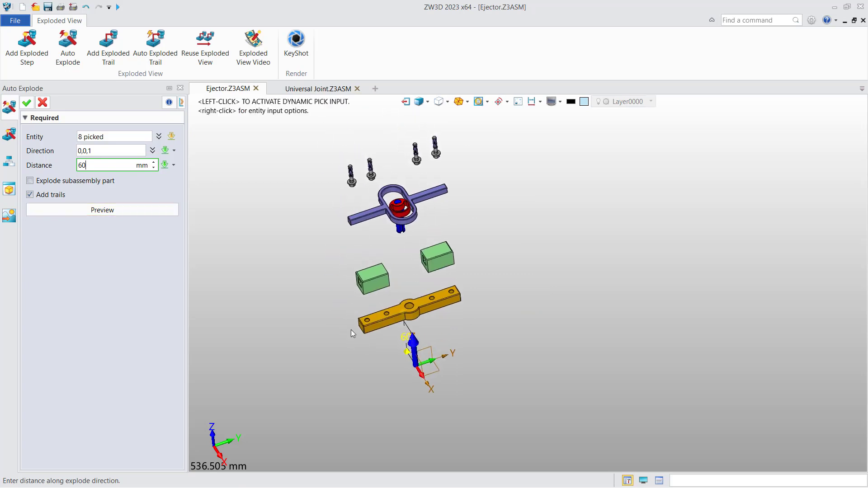
right_drag(327, 284, 331, 287)
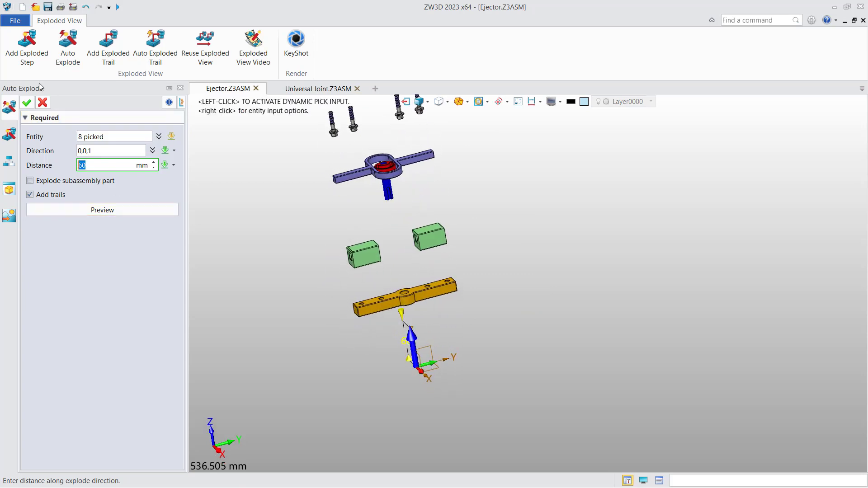
click(27, 102)
right_drag(278, 282, 264, 266)
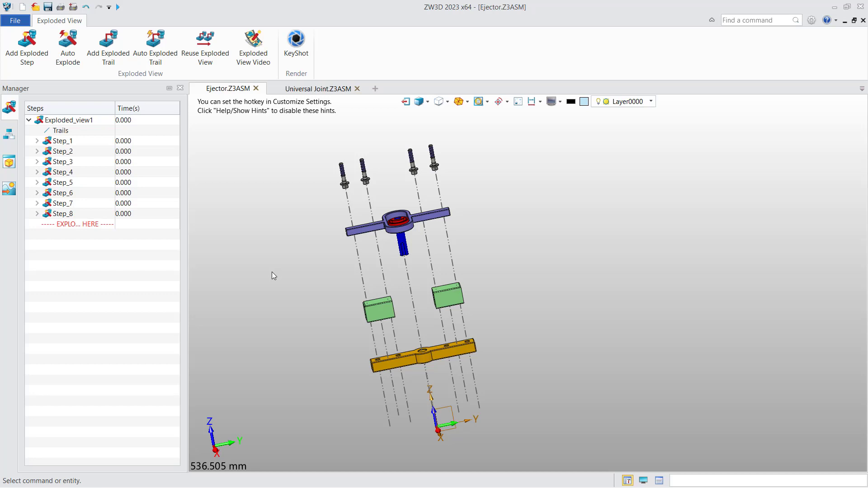
Delete Step_1 through Step_8 from the Ejector's exploded view.
click(62, 141)
shift+click(73, 214)
right_click(81, 214)
click(104, 220)
middle_drag(367, 306, 341, 143)
right_drag(343, 143, 363, 175)
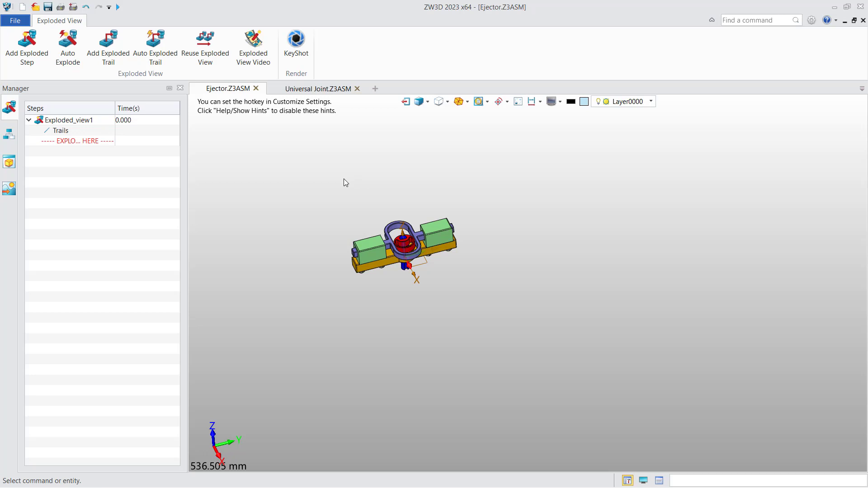
click(28, 60)
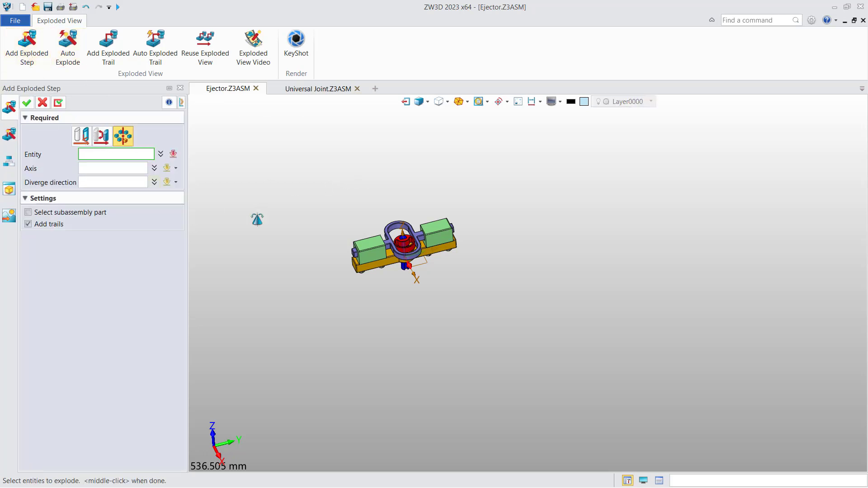
middle_drag(259, 210, 258, 250)
scroll(271, 236, up, 3)
click(413, 234)
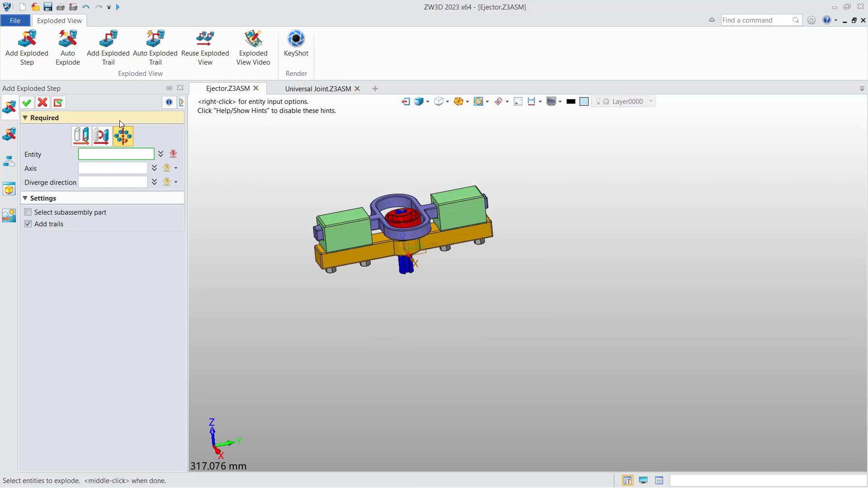
click(82, 136)
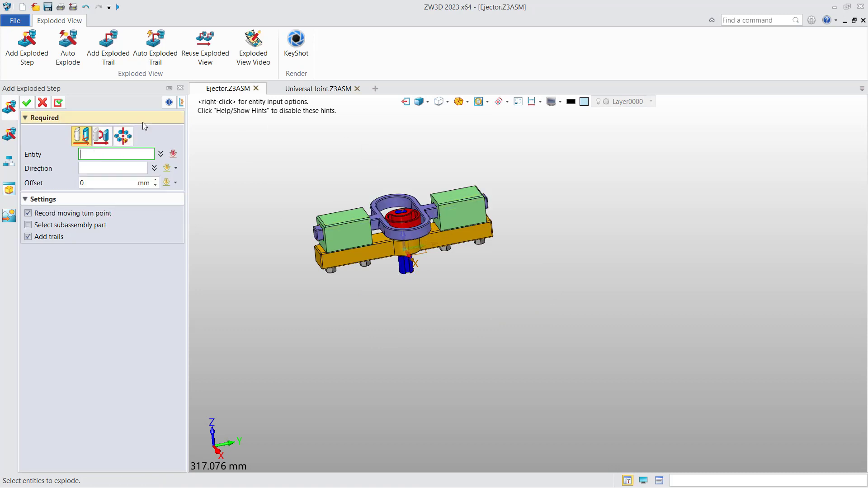
click(412, 201)
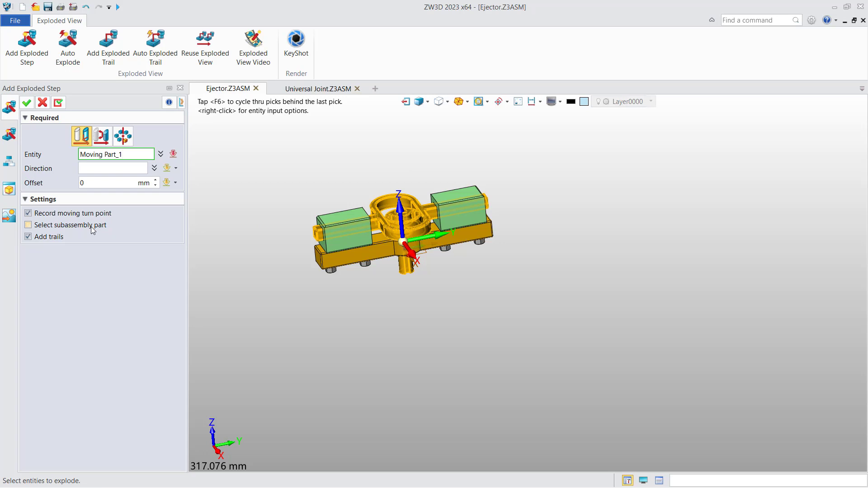
click(43, 103)
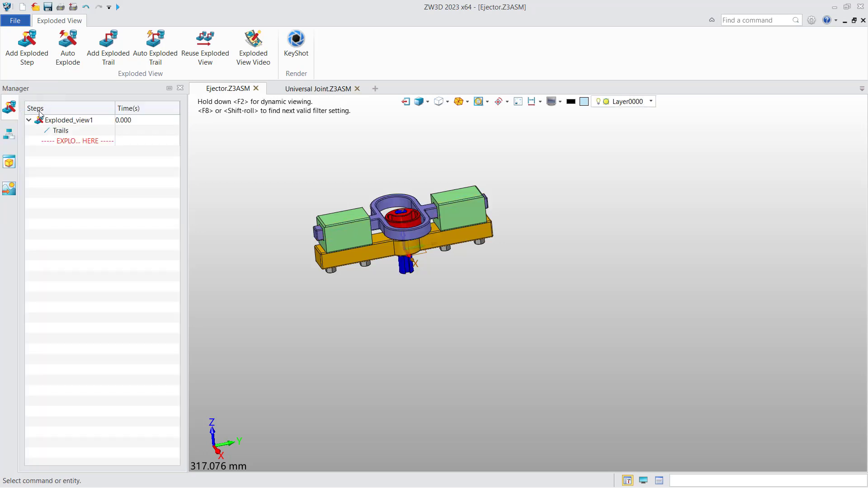
Try a linear exploded step with subassembly part selection enabled, moving the red ring about 89 mm along Z.
click(27, 57)
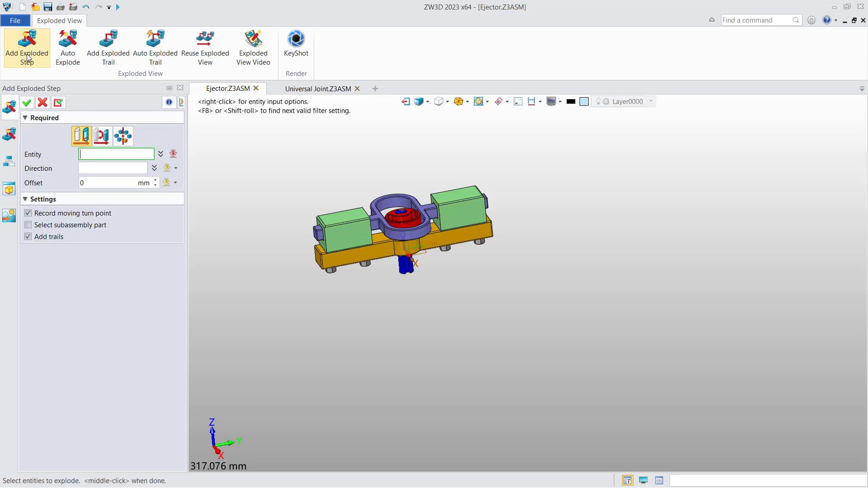
click(57, 226)
click(407, 218)
middle_drag(429, 159, 428, 181)
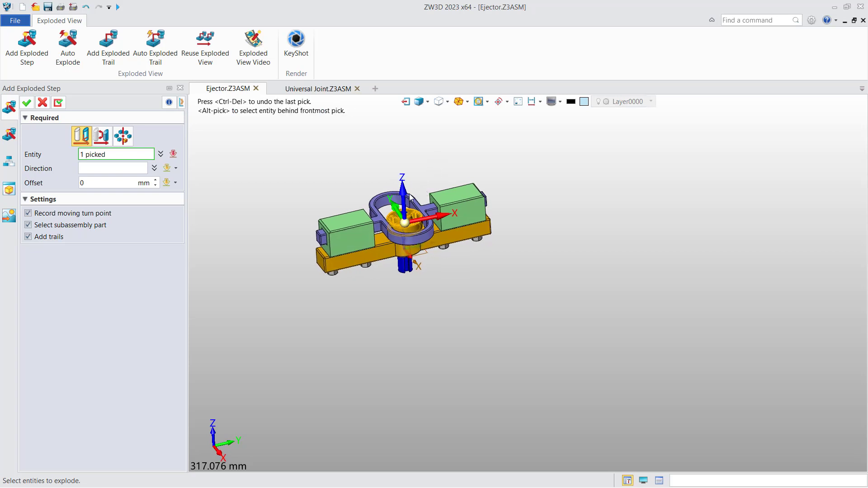
drag(404, 199, 399, 110)
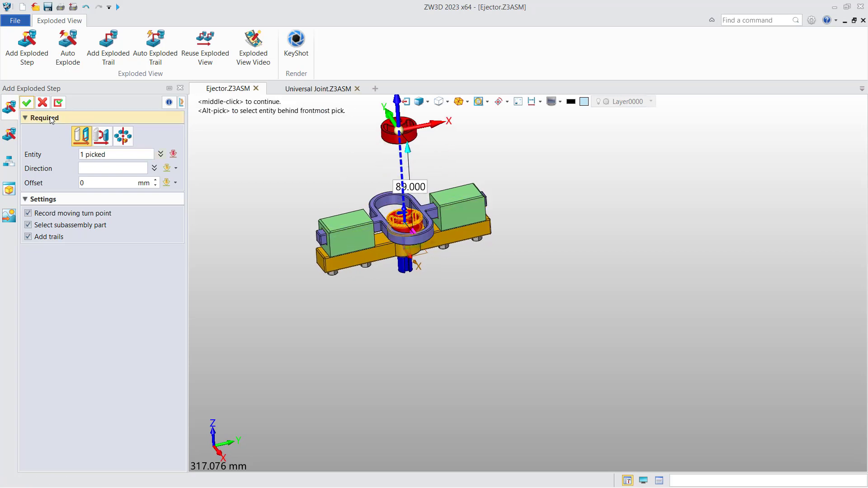
click(43, 102)
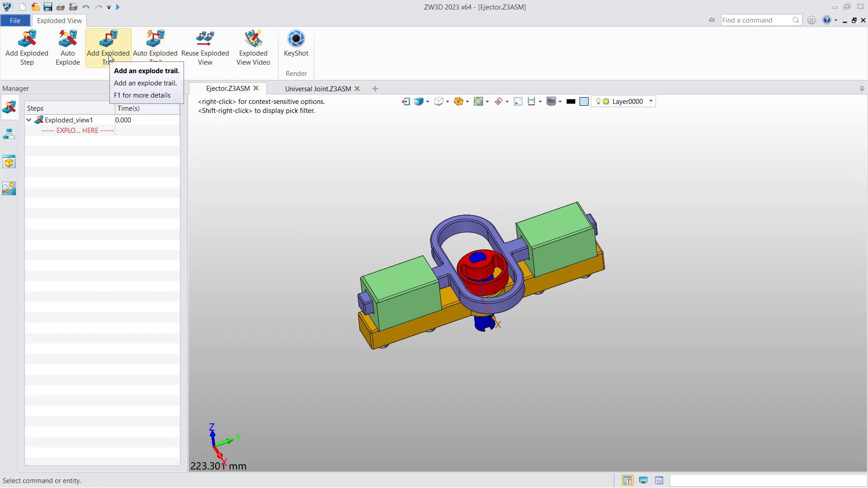
middle_drag(296, 238, 337, 202)
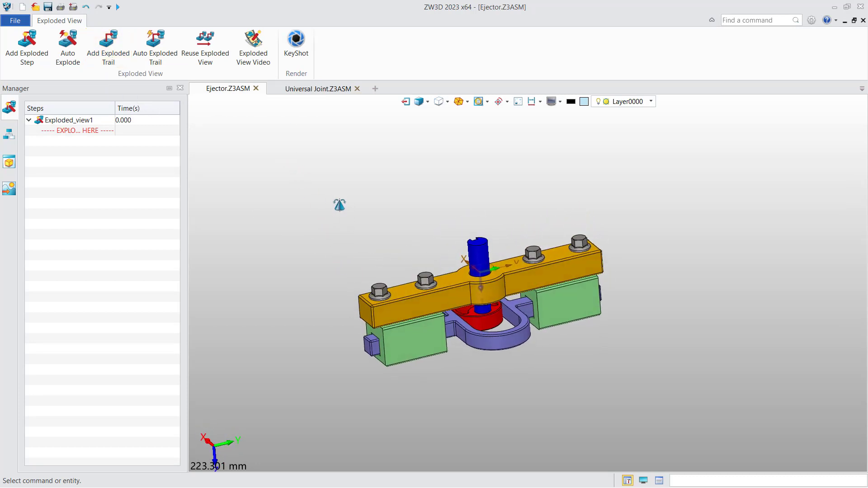
Add a linear exploded step moving the leftmost hex bolt about 111 mm along Z and -70 mm along Y.
click(34, 51)
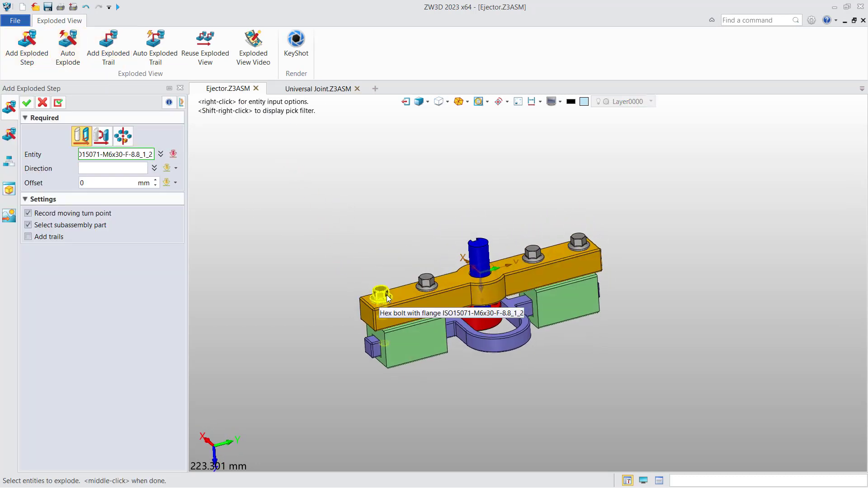
click(383, 292)
drag(381, 293, 371, 126)
middle_drag(402, 160, 401, 204)
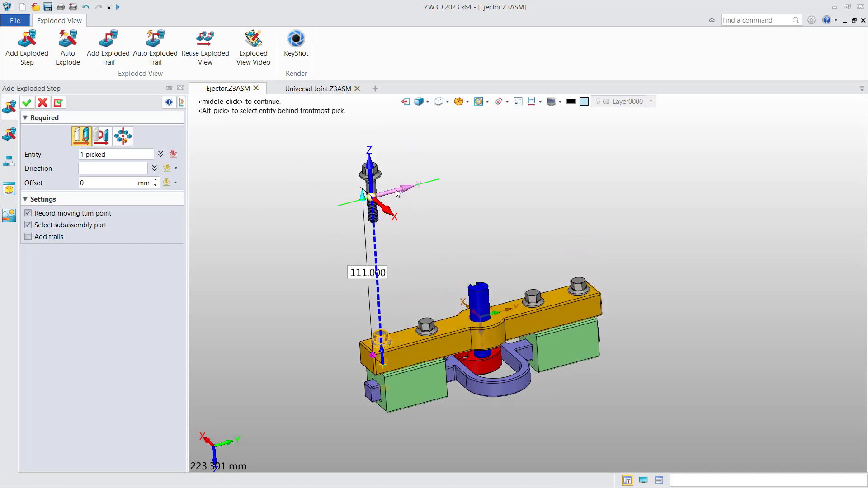
drag(406, 191, 299, 216)
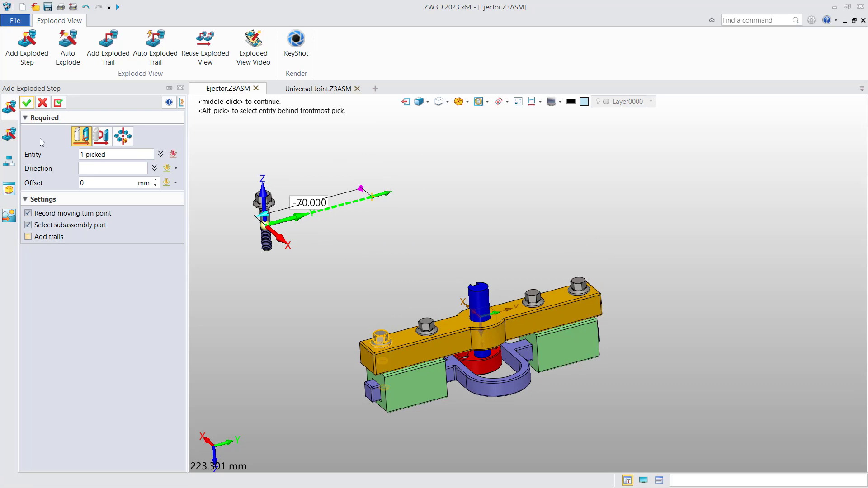
click(27, 102)
middle_drag(295, 236, 282, 243)
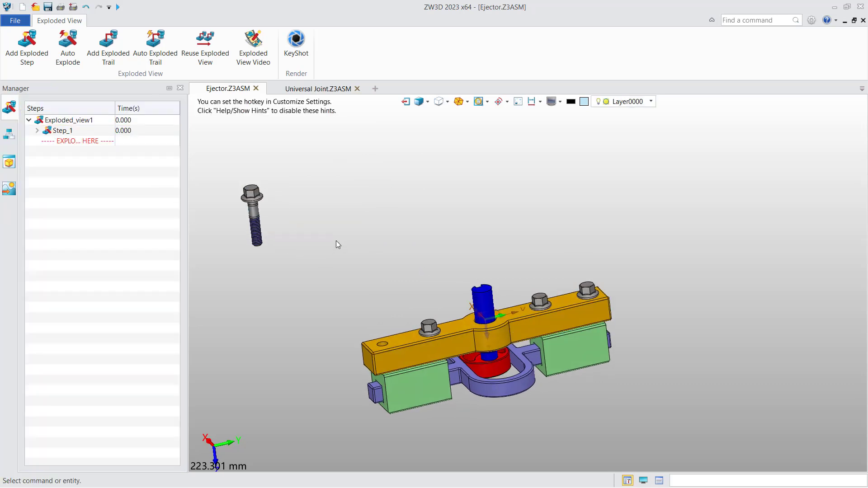
Start an exploded trail with the bottom end face of the exploded hex bolt as the first entity.
click(108, 45)
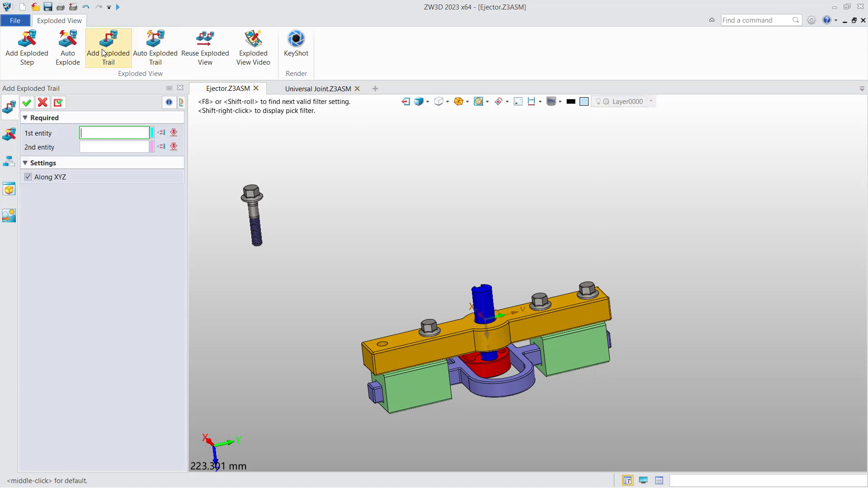
middle_drag(309, 235, 311, 224)
right_drag(310, 224, 320, 225)
scroll(264, 286, up, 5)
right_drag(268, 267, 291, 147)
middle_drag(291, 147, 339, 306)
scroll(338, 269, up, 5)
click(311, 205)
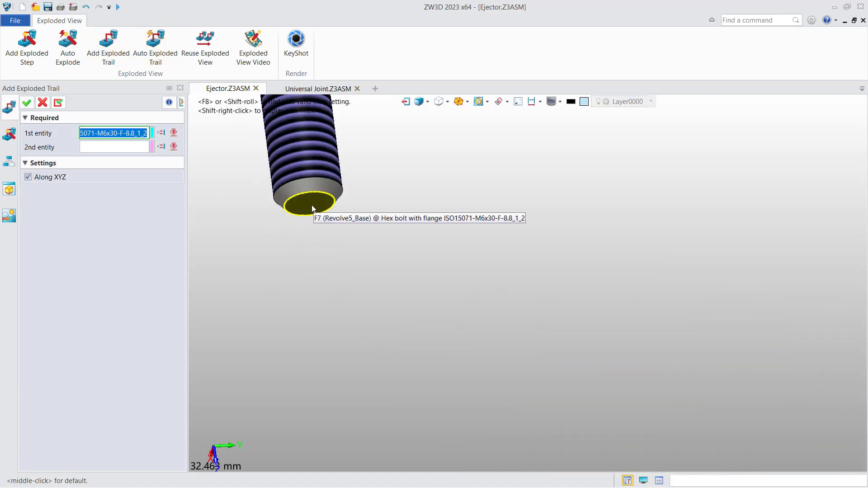
click(311, 205)
scroll(316, 208, down, 7)
right_drag(430, 230, 463, 303)
scroll(464, 309, down, 4)
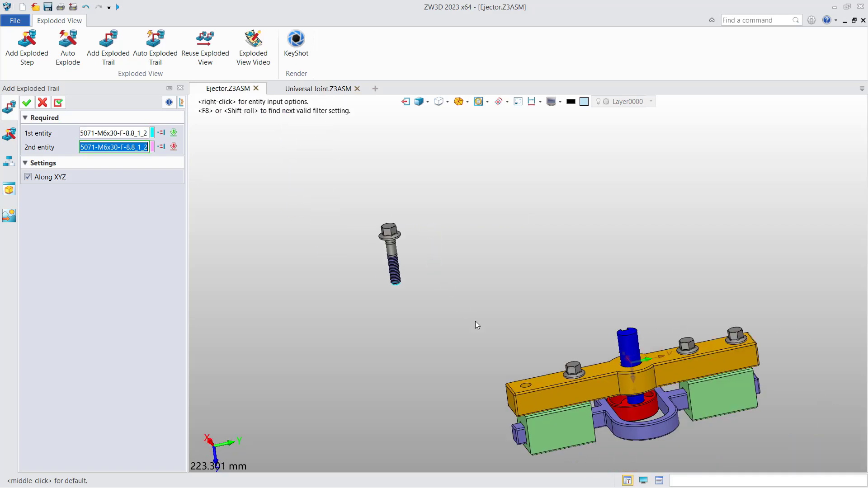
Set the base plate's empty bolt hole as the trail's second entity, try the Along XYZ option, and create the axis-aligned trail.
middle_drag(475, 327, 312, 209)
right_drag(325, 230, 372, 277)
scroll(369, 271, up, 6)
click(373, 254)
scroll(382, 252, down, 5)
middle_drag(372, 278, 380, 295)
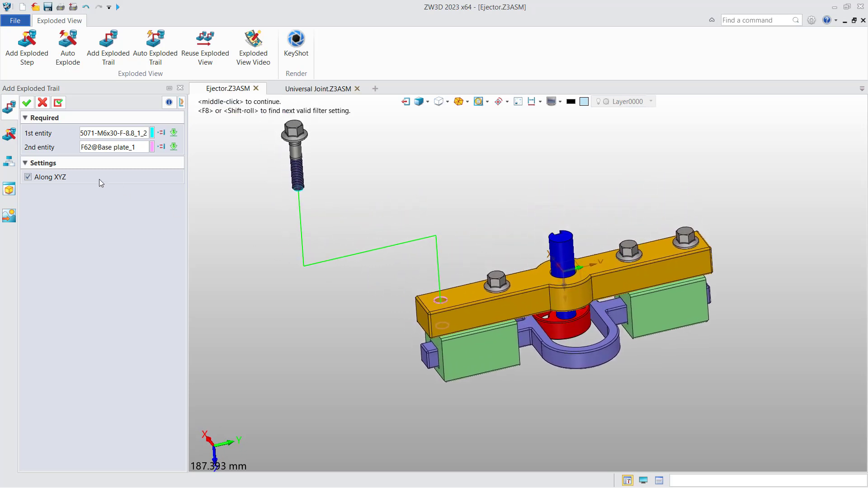
click(55, 180)
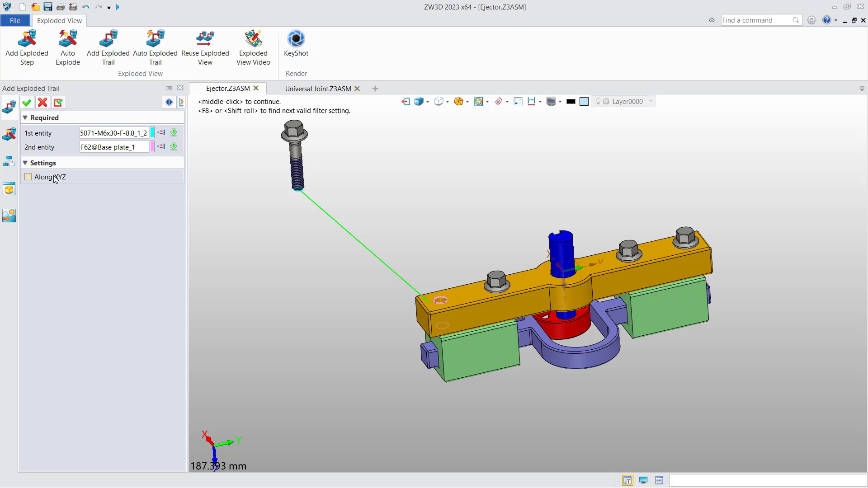
click(28, 104)
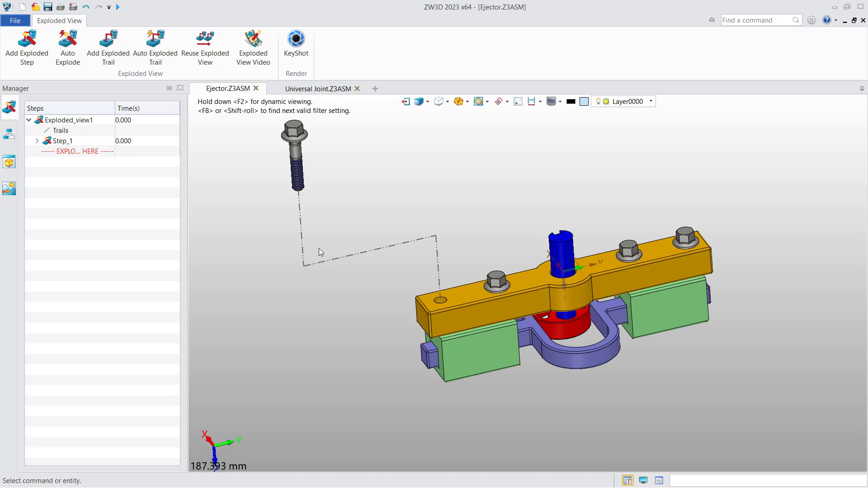
Add a linear exploded step without trails moving the rightmost hex bolt off the base plate along Z and about 60 mm along Y.
right_drag(385, 213, 362, 217)
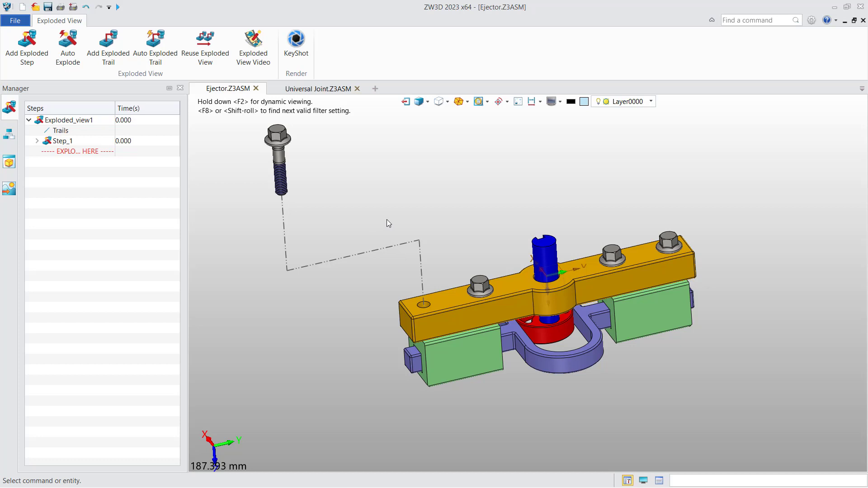
click(27, 45)
right_drag(680, 243, 648, 281)
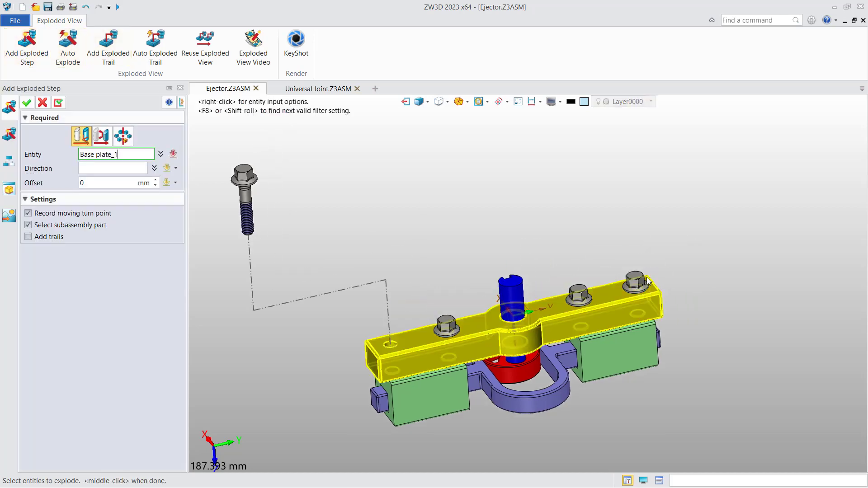
click(647, 281)
right_click(647, 280)
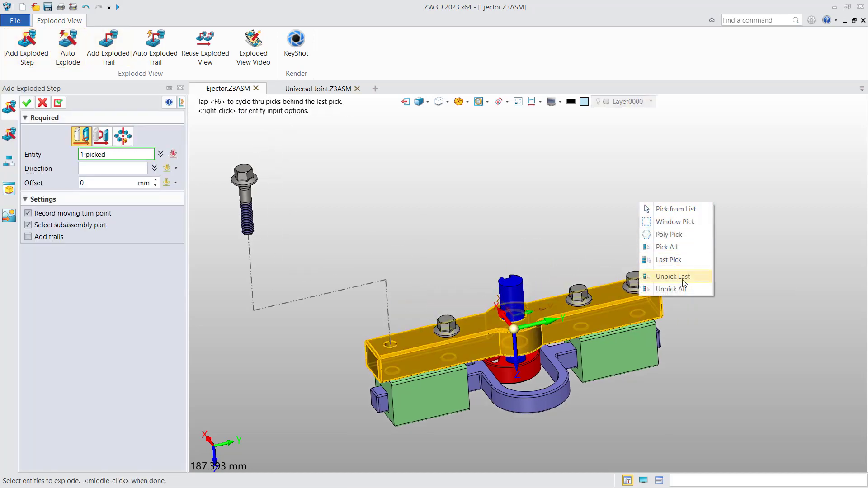
click(685, 277)
click(644, 281)
drag(637, 284, 767, 113)
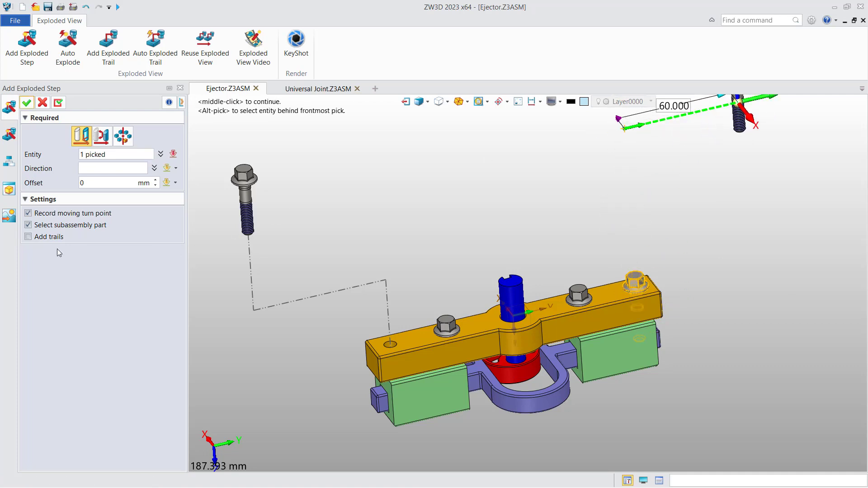
click(29, 102)
scroll(471, 205, down, 2)
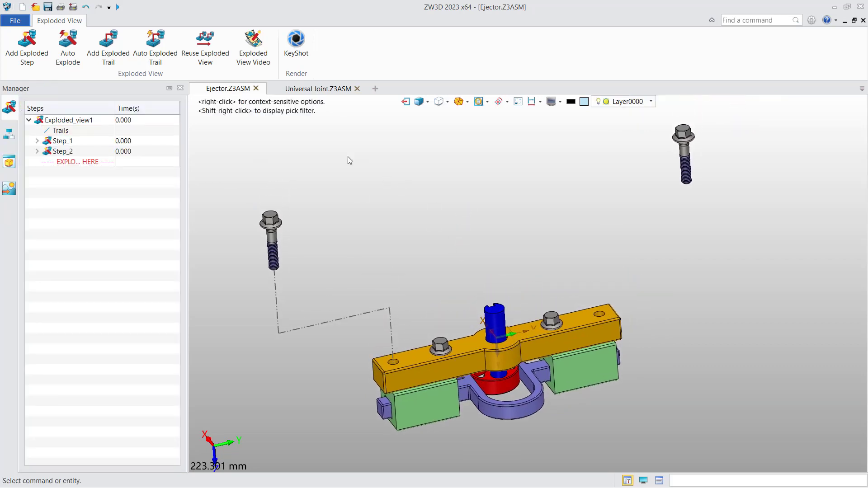
Add an automatic exploded trail for Step_2 based on the bounding box center.
click(161, 51)
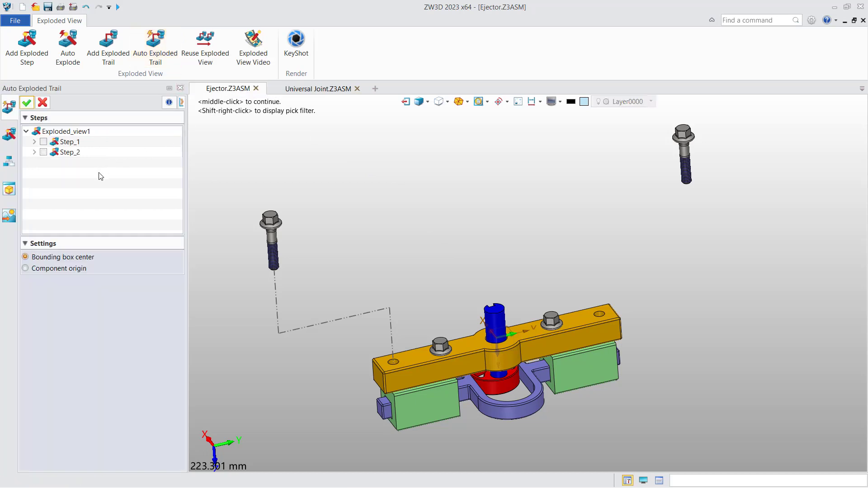
click(43, 152)
click(43, 142)
click(26, 103)
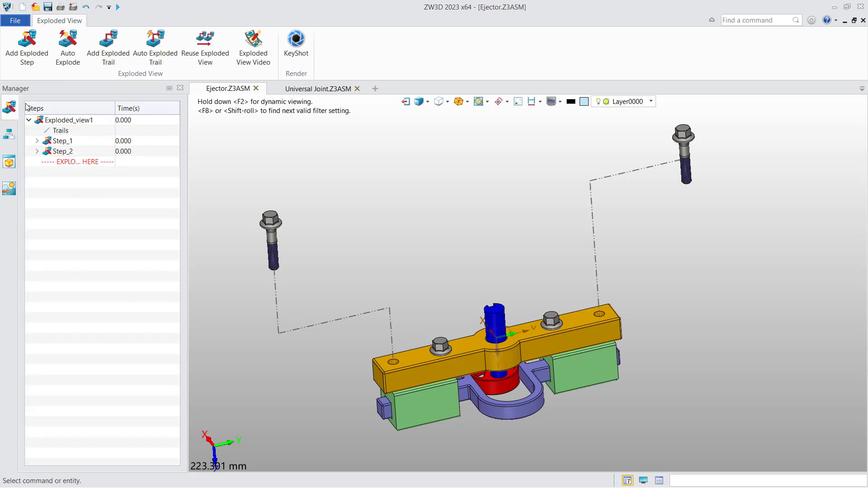
Reuse the Moving Part subassembly's Exploded_view-Moving part in the Ejector's exploded view without adding trails.
right_drag(689, 251, 690, 233)
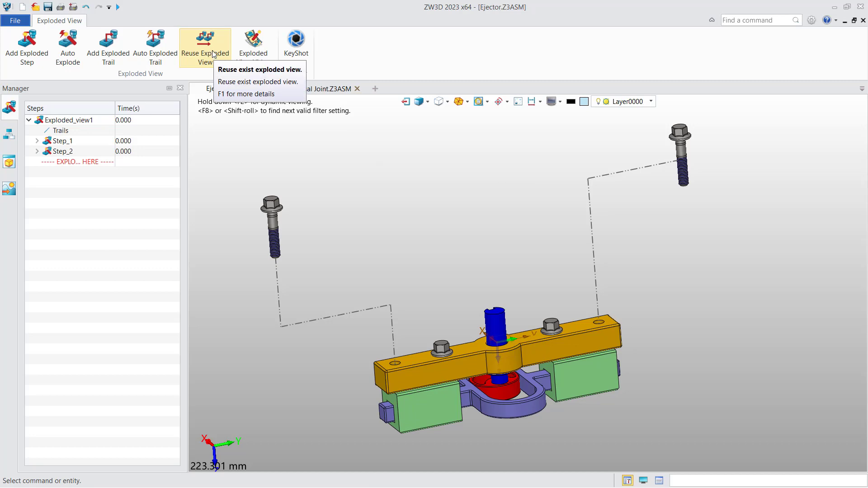
middle_drag(501, 340, 474, 267)
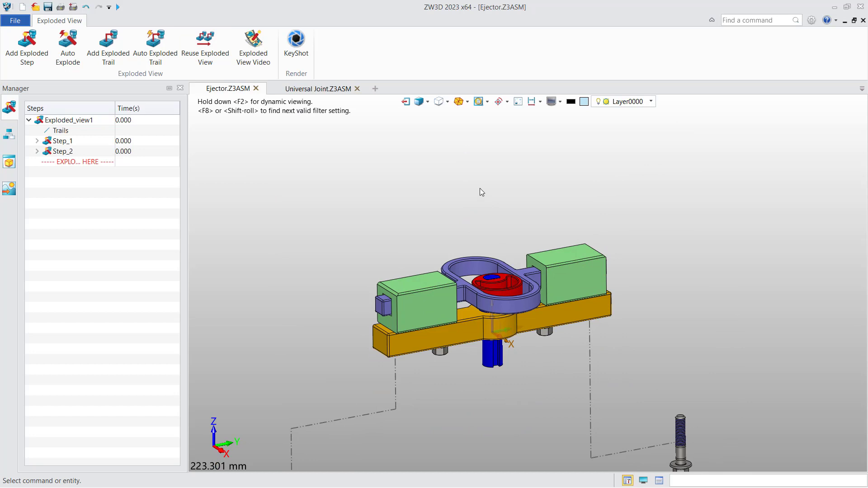
shift+middle_drag(480, 188, 426, 196)
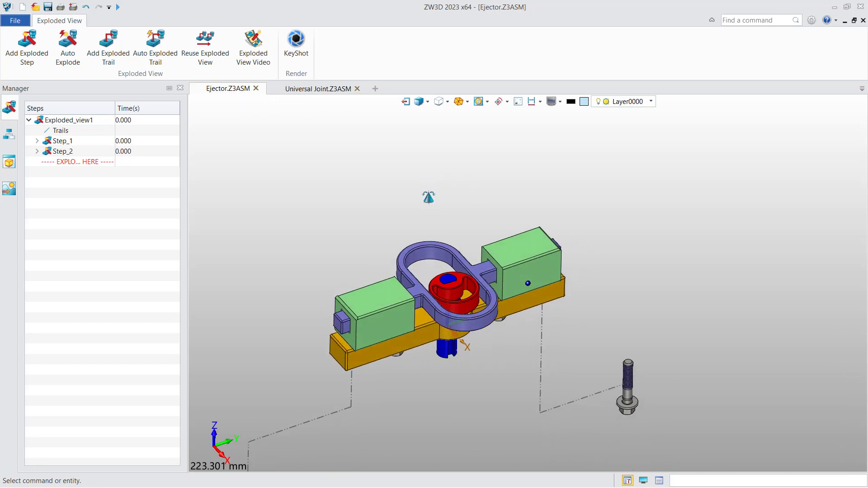
click(212, 55)
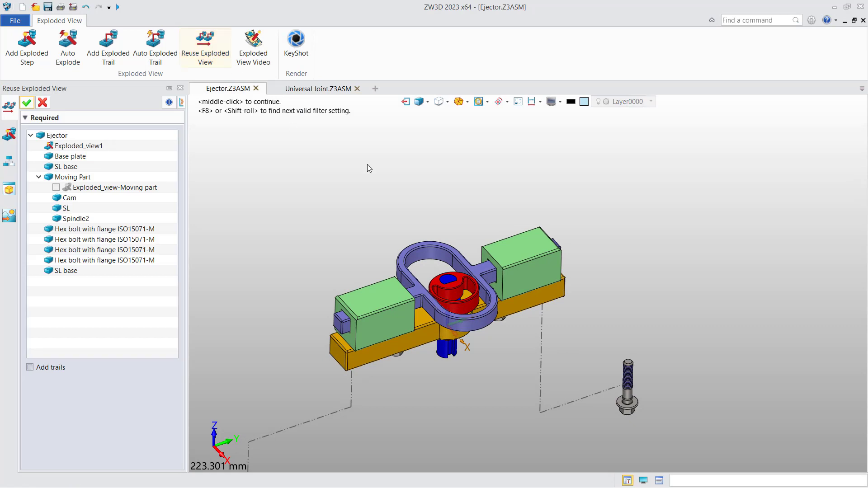
click(56, 188)
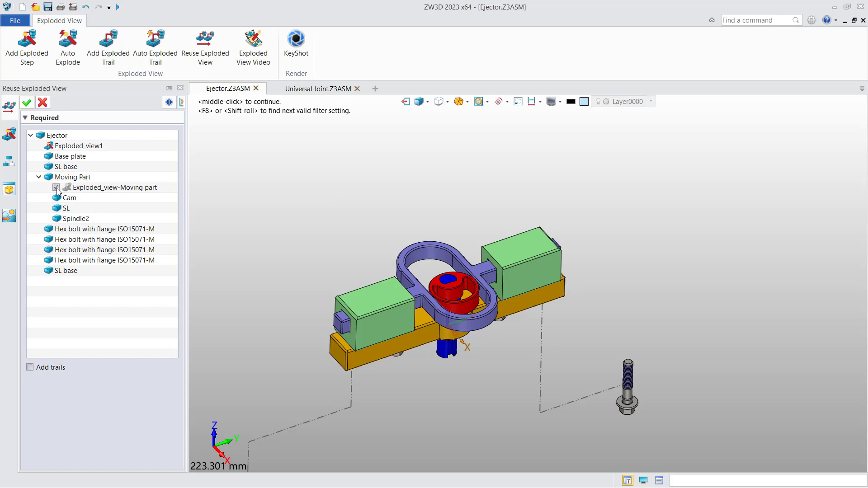
click(27, 103)
scroll(363, 251, down, 2)
mouse_move(363, 252)
right_down()
mouse_move(349, 246)
mouse_move(356, 237)
right_up()
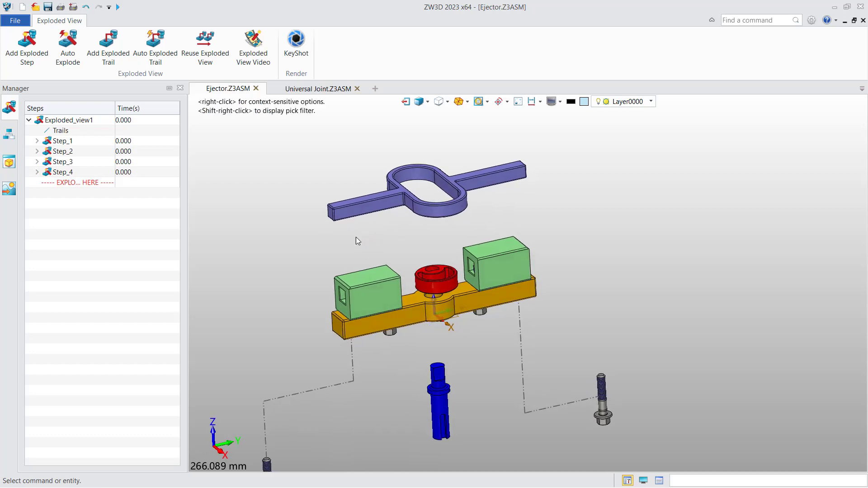
Save an exploded view video of Exploded_view1 with only the explosion process, as Untitled002 in AVI format on the Desktop.
click(260, 55)
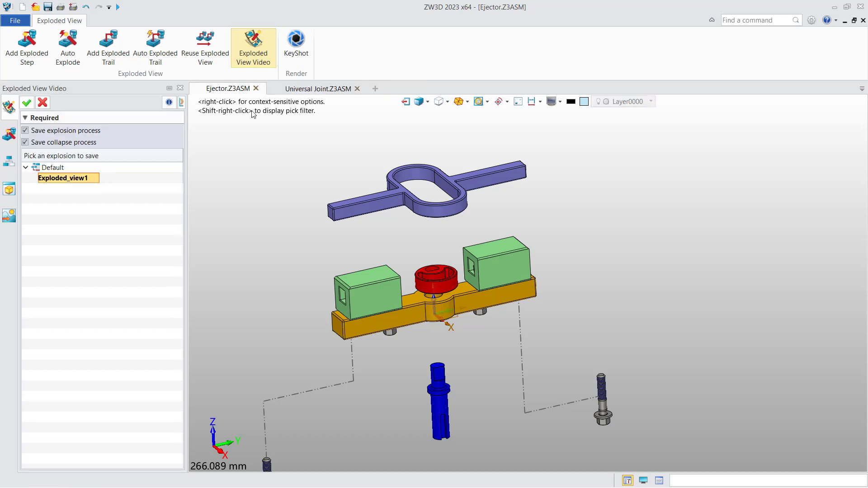
scroll(226, 172, down, 4)
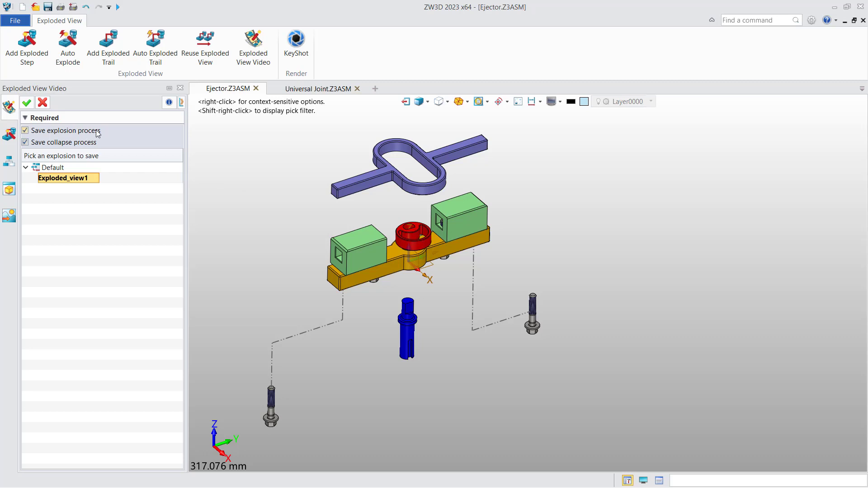
click(78, 144)
click(28, 103)
click(242, 163)
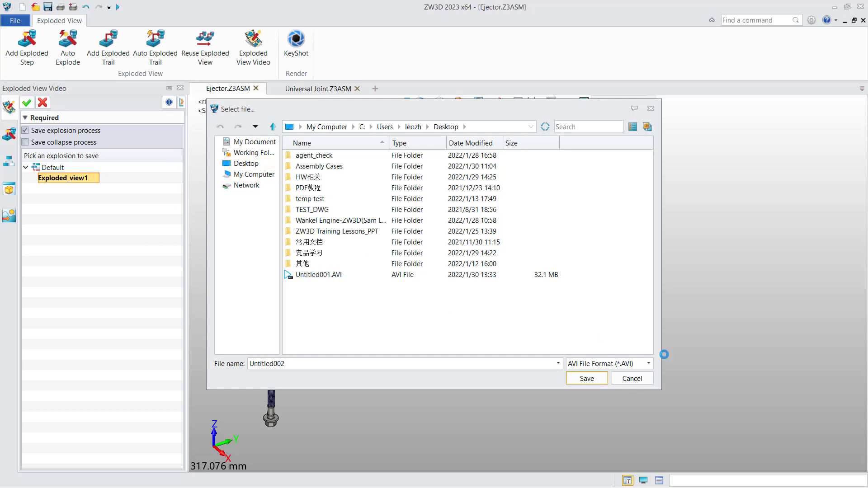
click(593, 379)
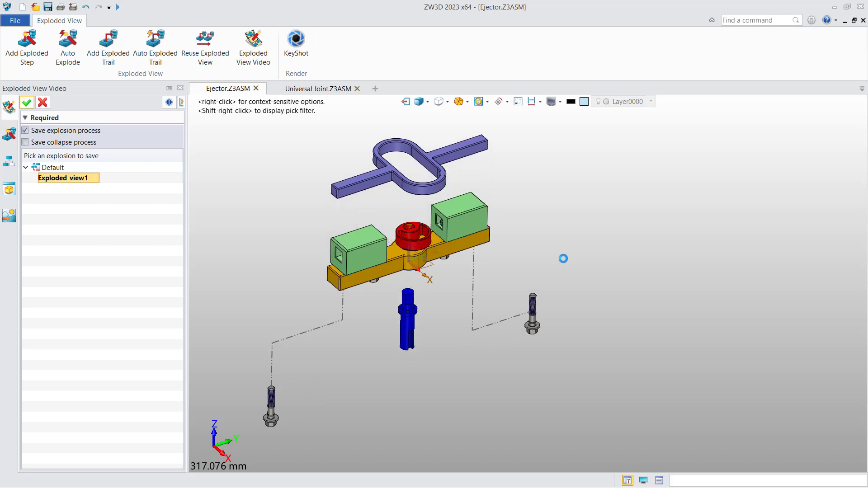
right_drag(566, 254, 560, 254)
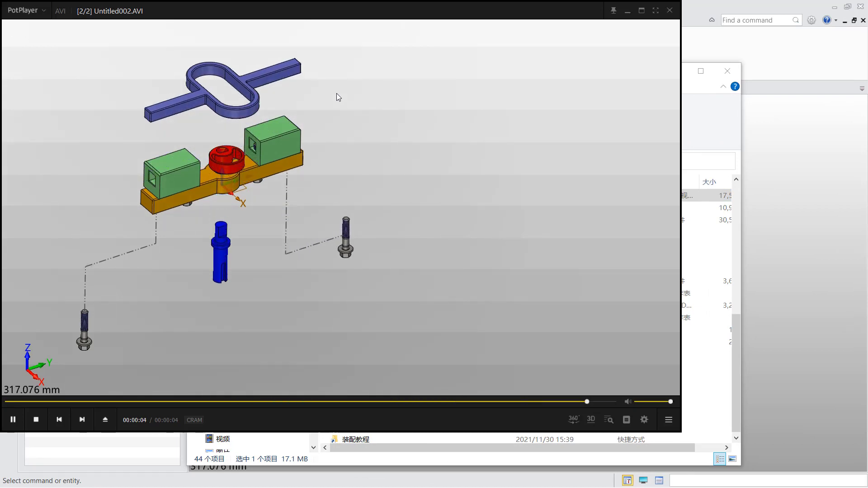
Close the Untitled002.AVI playback and the file browser window, and exit the exploded view environment.
click(668, 16)
click(726, 73)
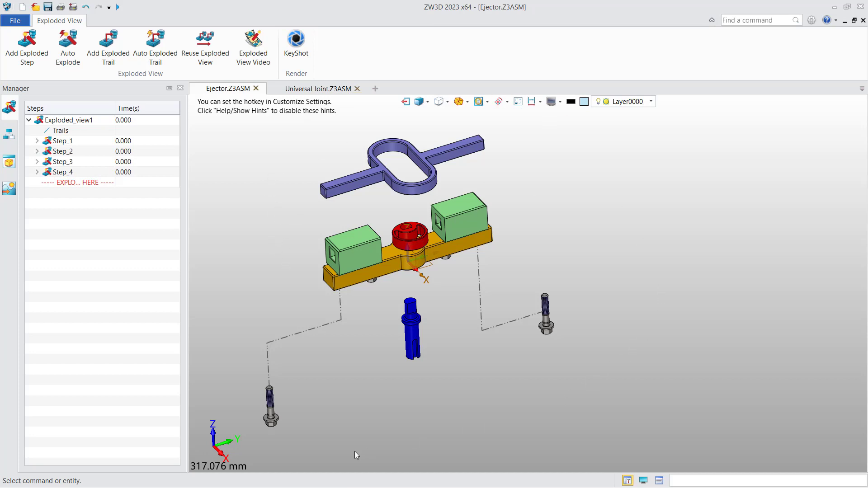
click(409, 104)
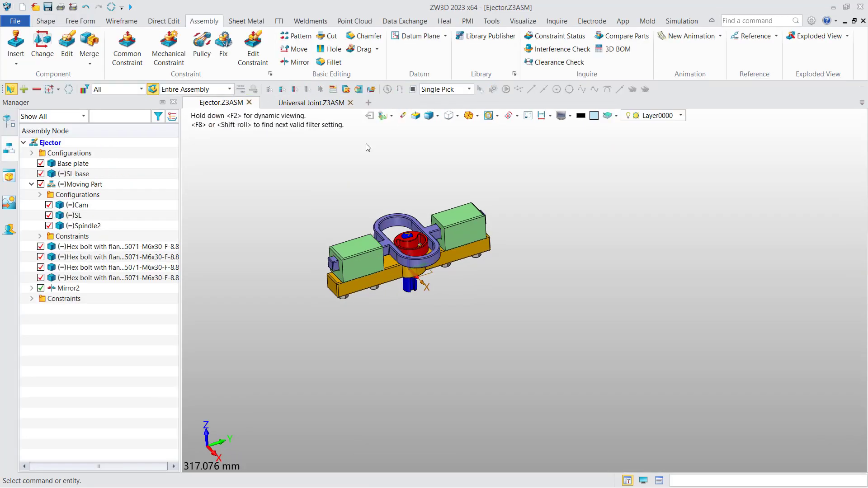
Reopen Exploded_view1 from the Ejector's Default configuration to check its steps, and exit the exploded view environment again.
click(32, 153)
click(40, 164)
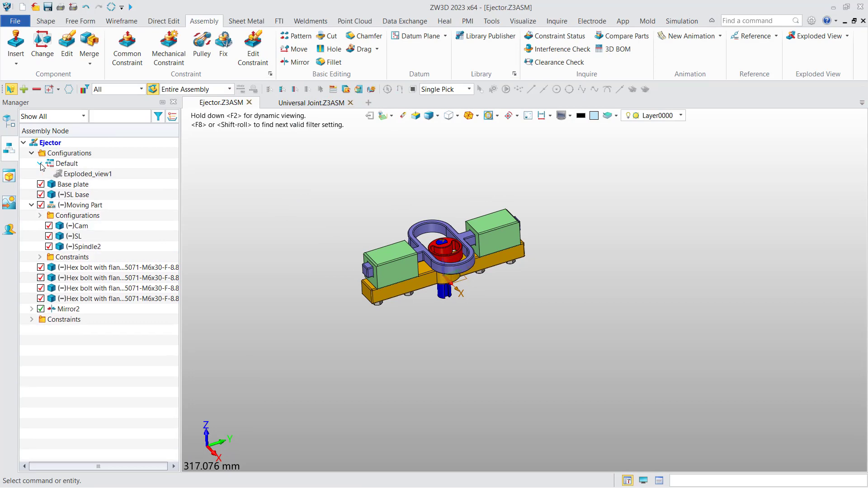
double_click(96, 177)
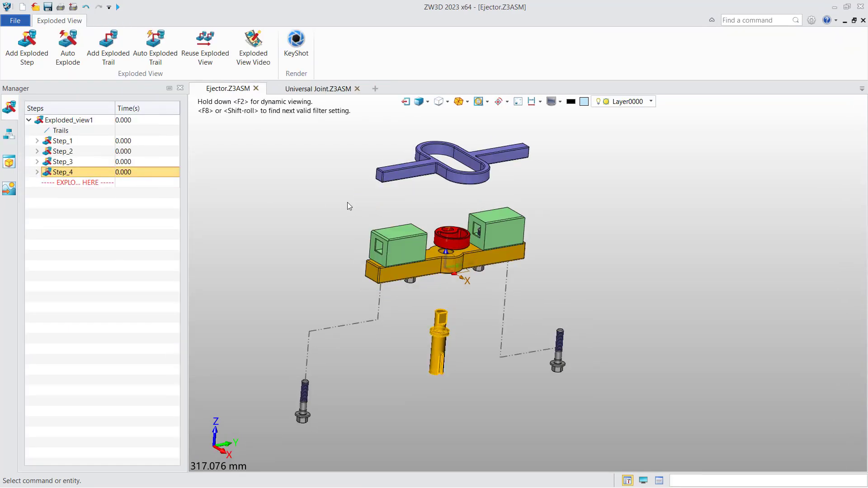
click(406, 101)
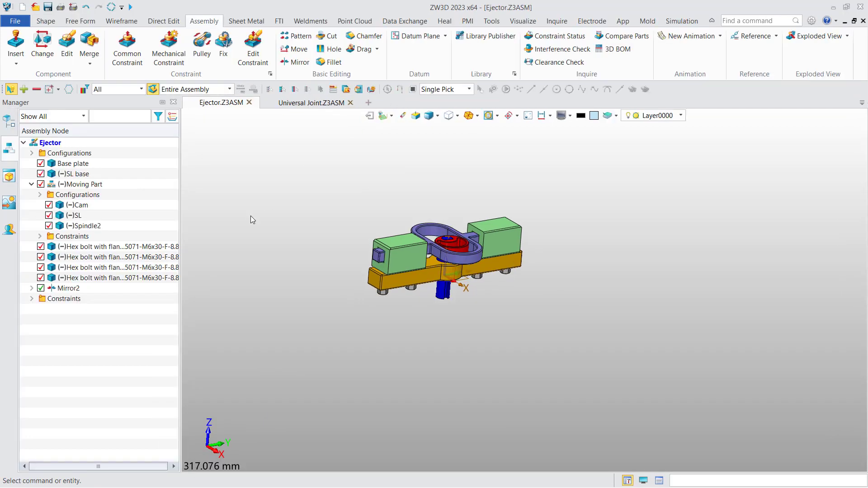
Examine the explode, animation, edit and delete options available for Exploded_view1 in the Default configuration.
click(31, 152)
click(40, 164)
right_click(78, 175)
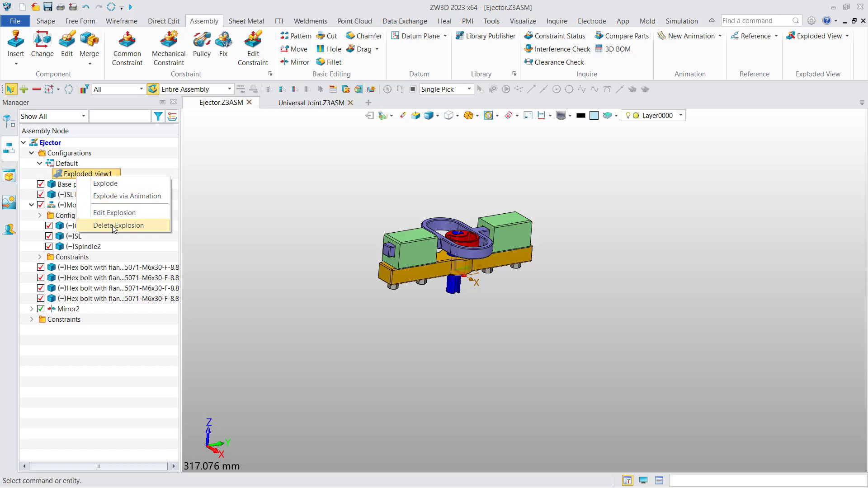
click(249, 171)
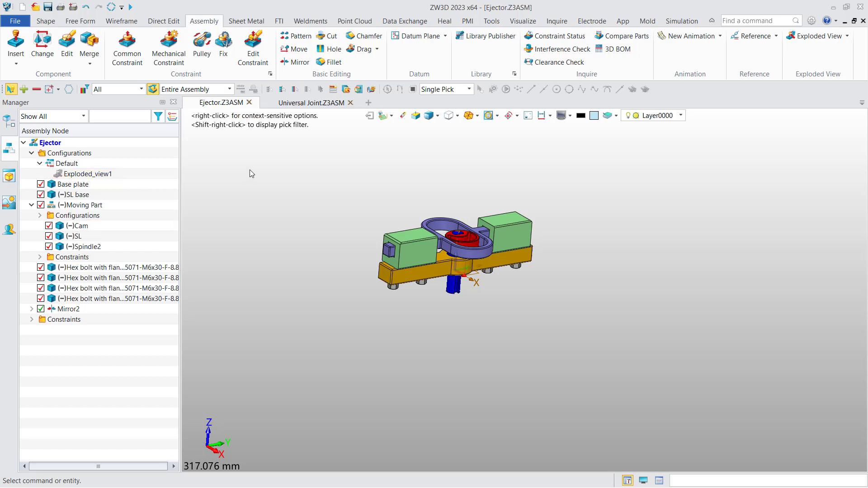
Open the 3D BOM of the Ejector assembly.
middle_drag(256, 170, 271, 243)
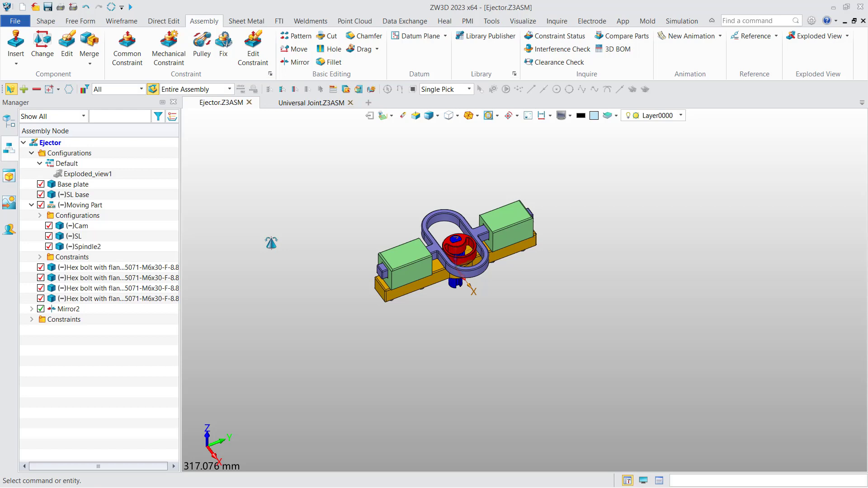
middle_drag(345, 200, 332, 214)
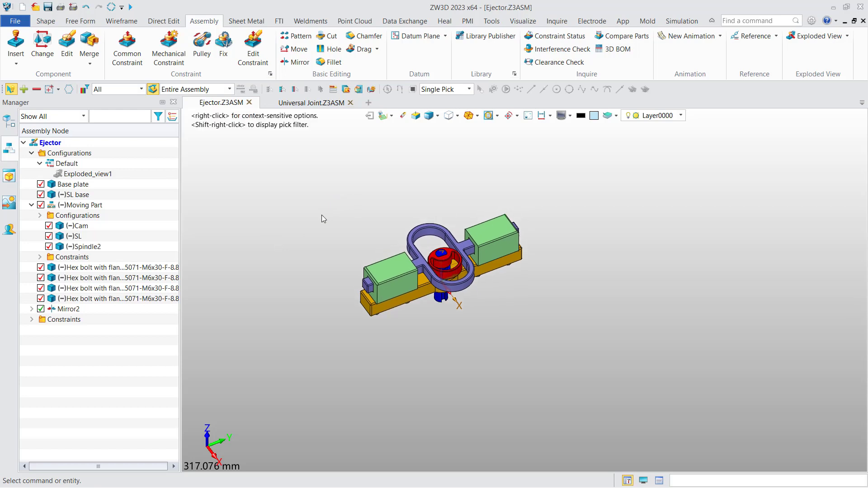
click(617, 50)
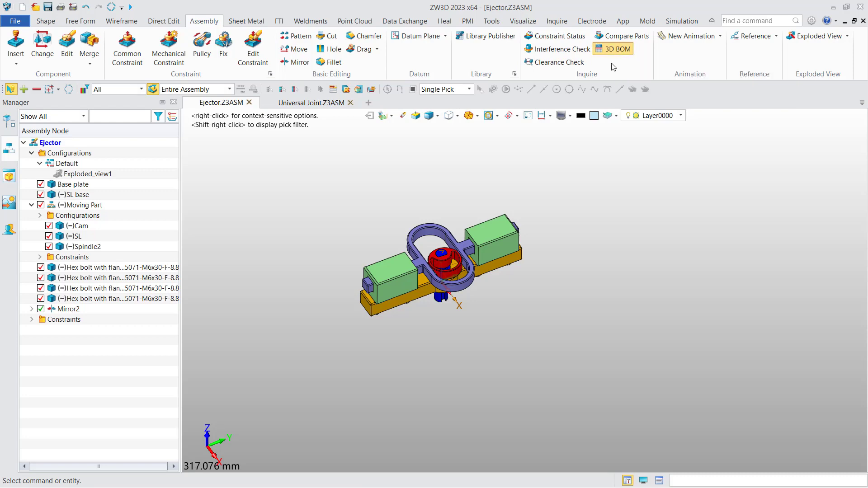
drag(584, 135, 501, 119)
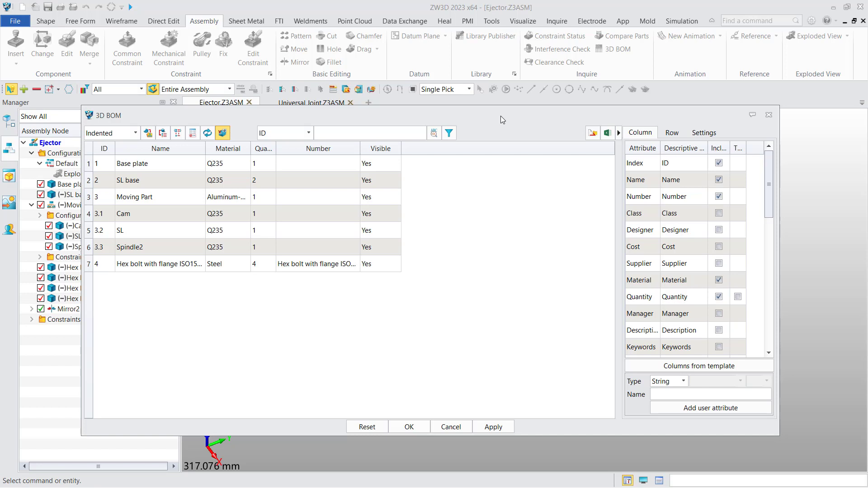
drag(502, 116, 503, 107)
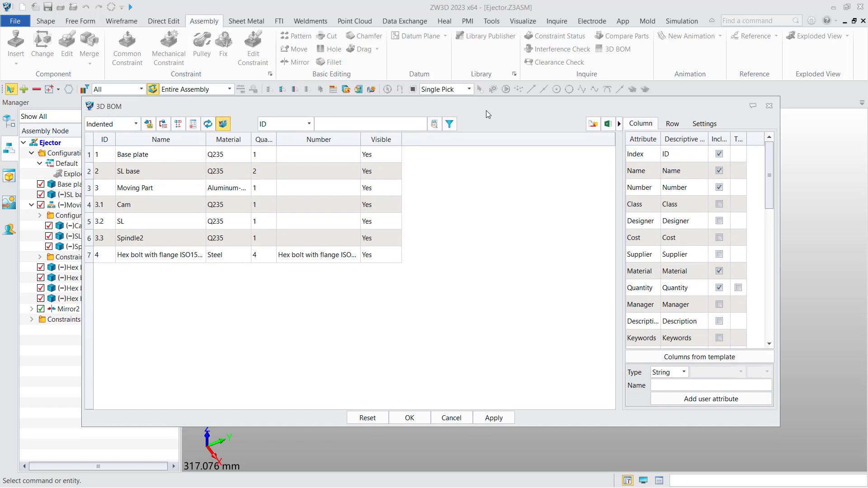
Examine the BOM with the Top-level only and Parts only structures, and return it to Indented.
click(114, 126)
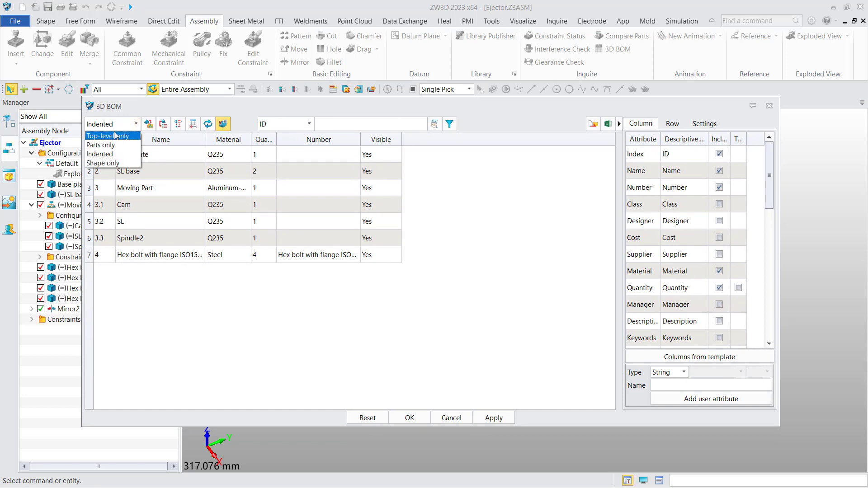
click(115, 136)
click(109, 127)
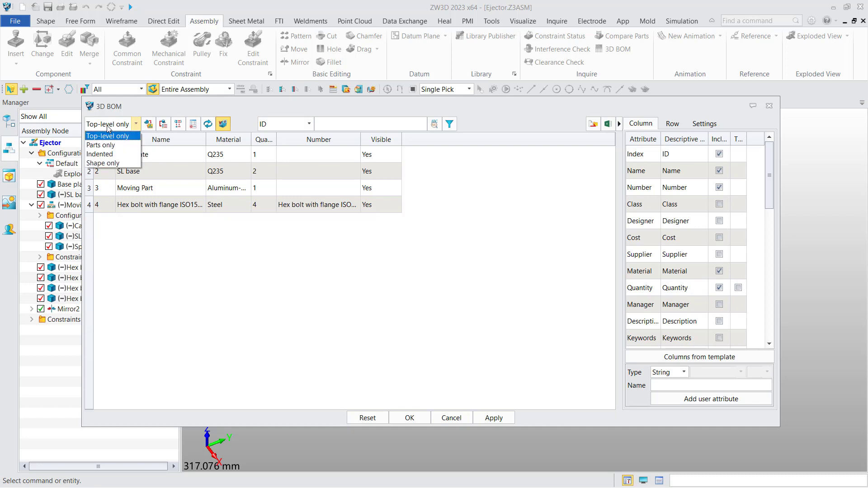
click(109, 145)
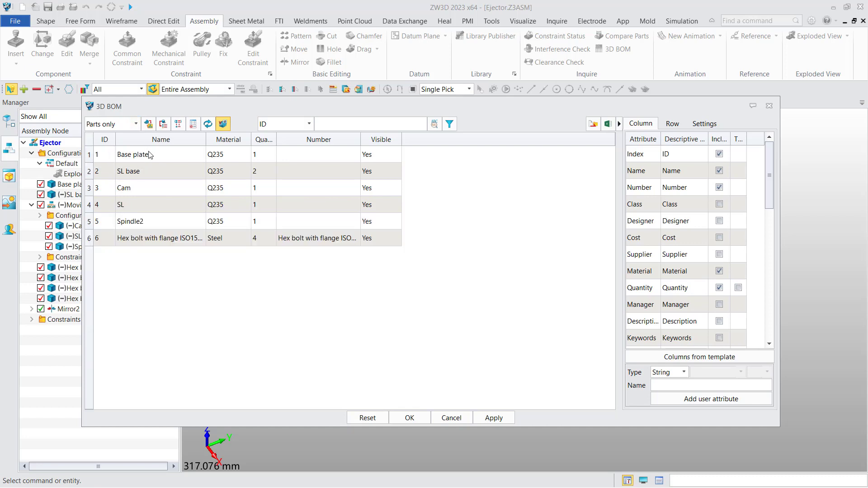
click(129, 126)
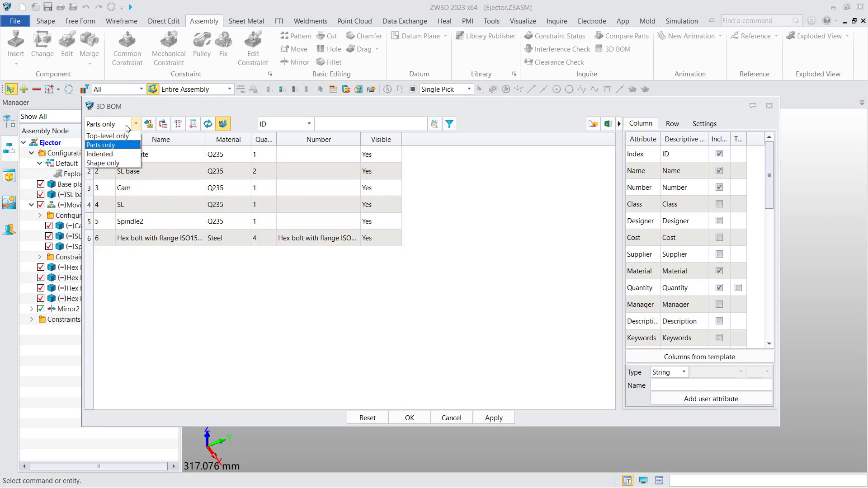
click(121, 155)
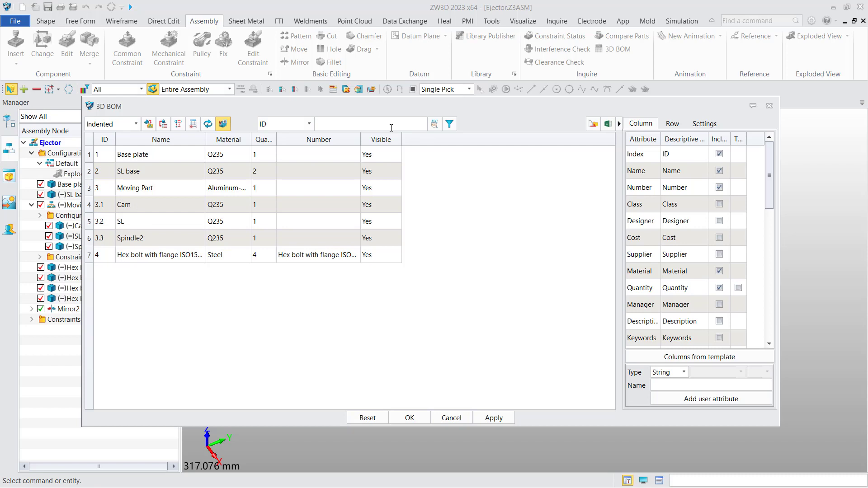
Search the BOM by ID for 1 and clear the search.
text(1)
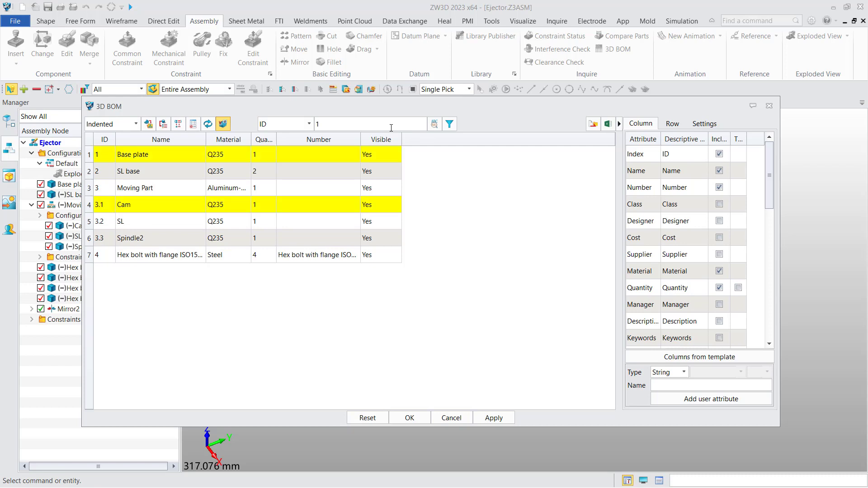
key(BackSpace)
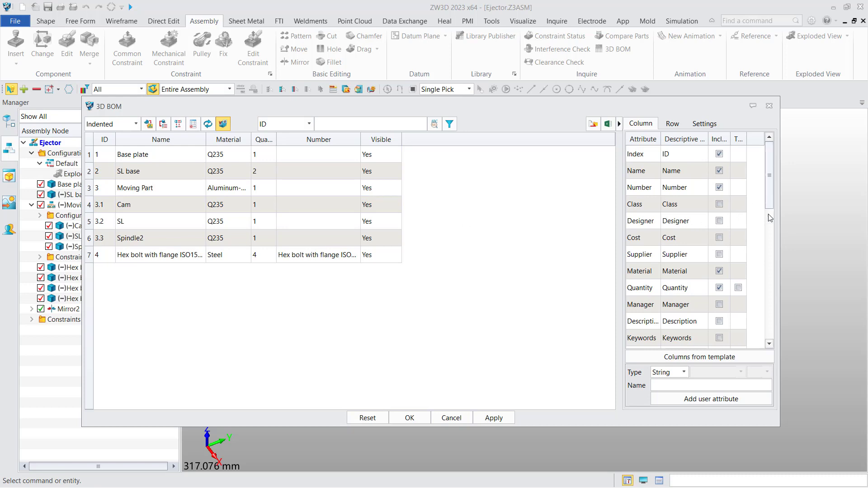
Add a total for the BOM's Quantity attribute and exclude the Number and Visible columns.
click(738, 288)
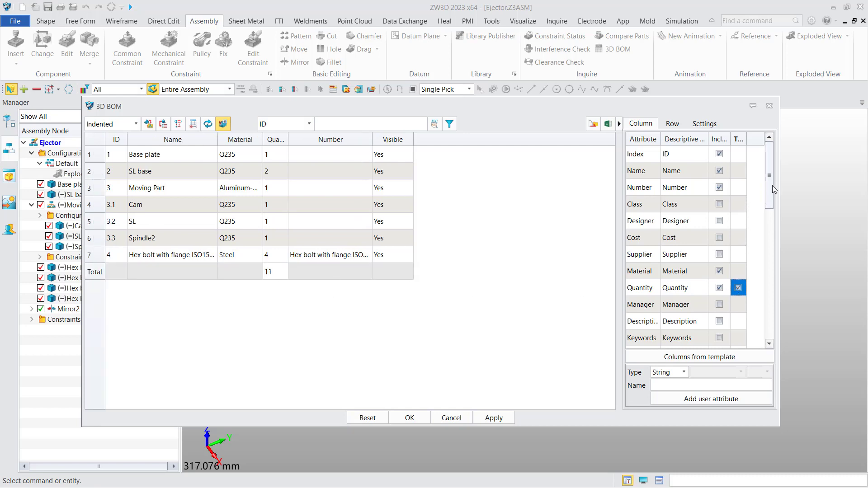
click(719, 188)
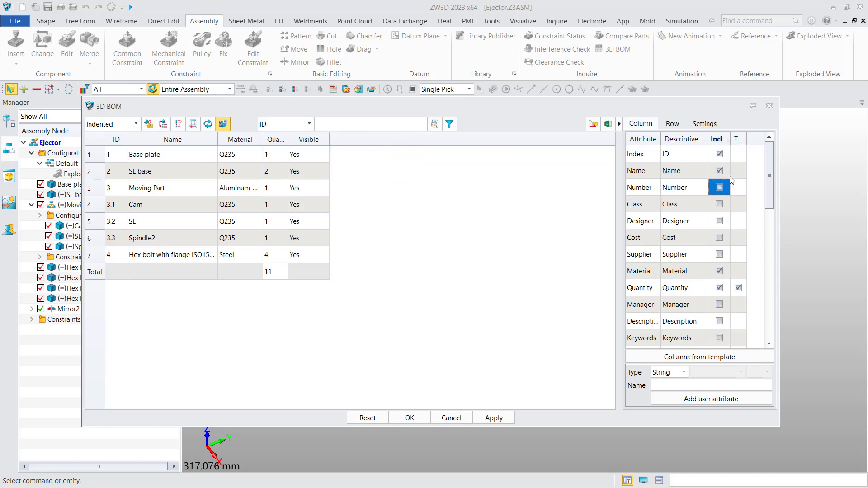
scroll(770, 206, down, 10)
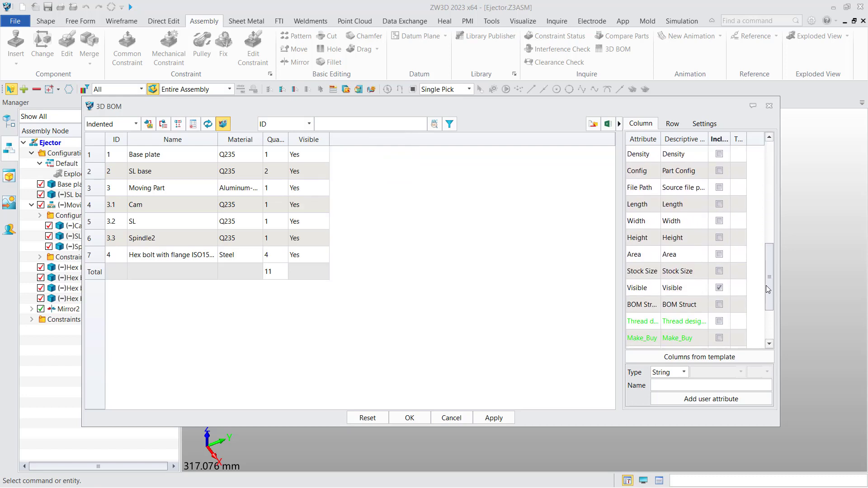
click(719, 272)
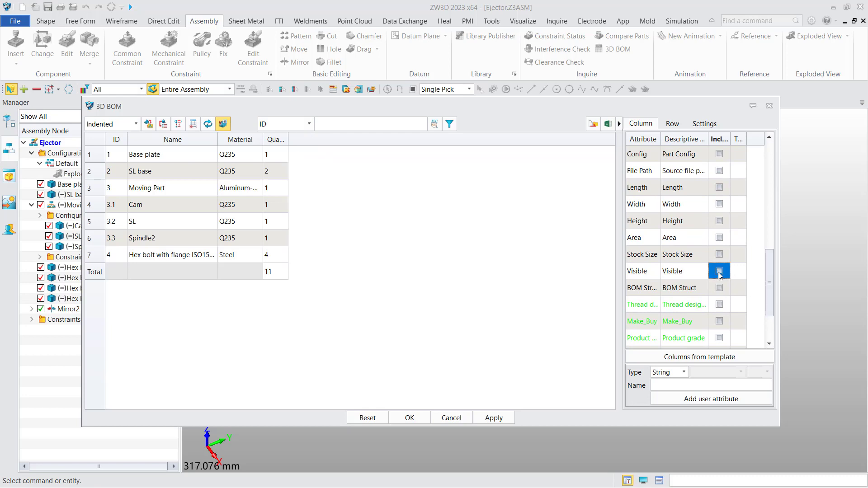
Include the Stock Size column and fill it with auto stock sizes of type Block, auto calculated orientation, 2 decimal places and 0 clearance.
drag(773, 285, 772, 269)
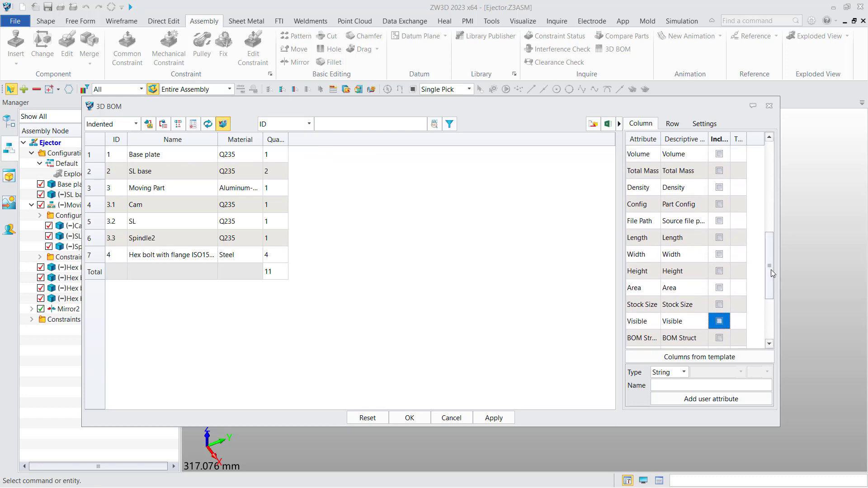
click(719, 304)
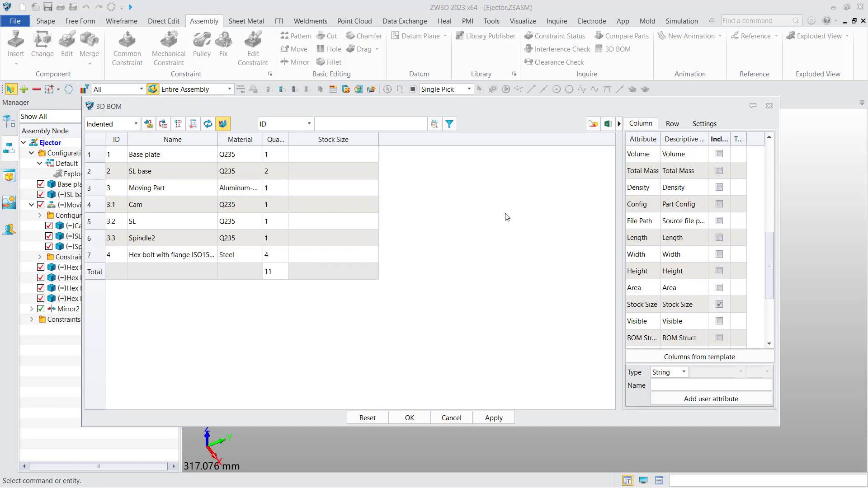
right_click(336, 141)
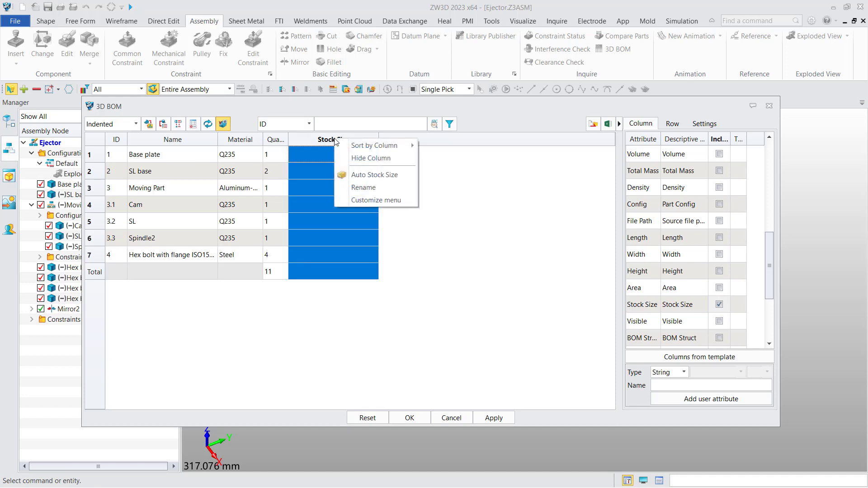
click(380, 175)
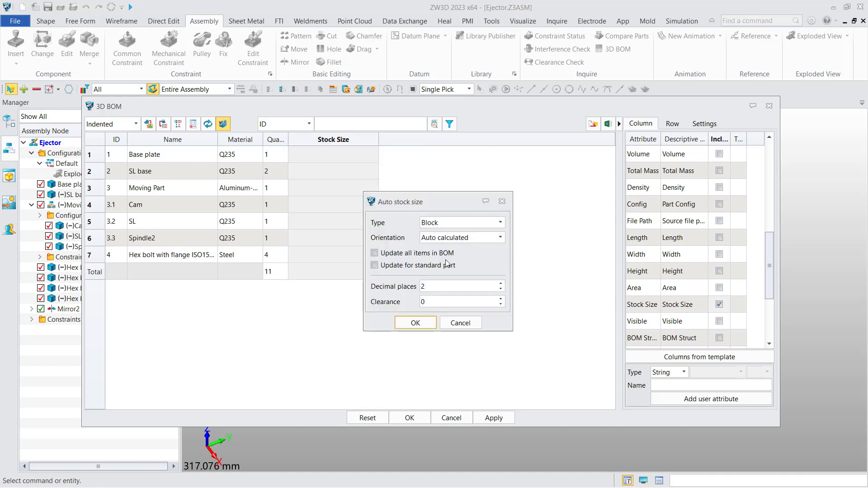
click(413, 326)
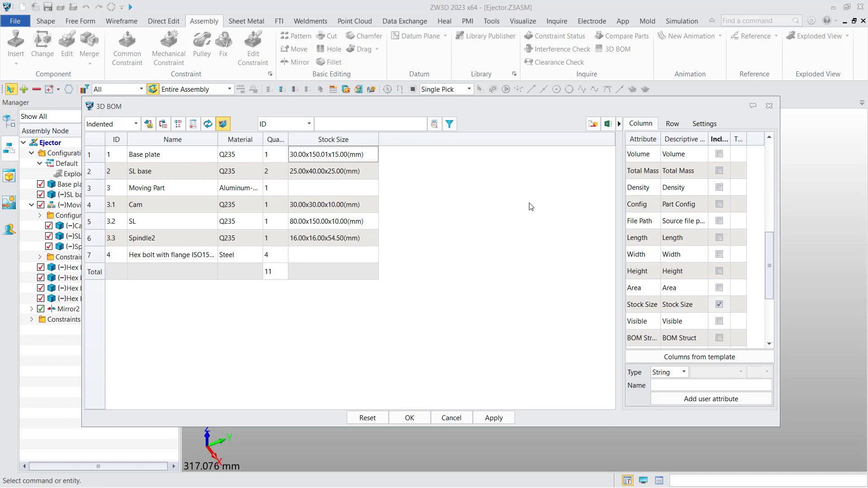
Start exporting the BOM to Excel as Ejector.xlsx, and cancel the export.
click(608, 124)
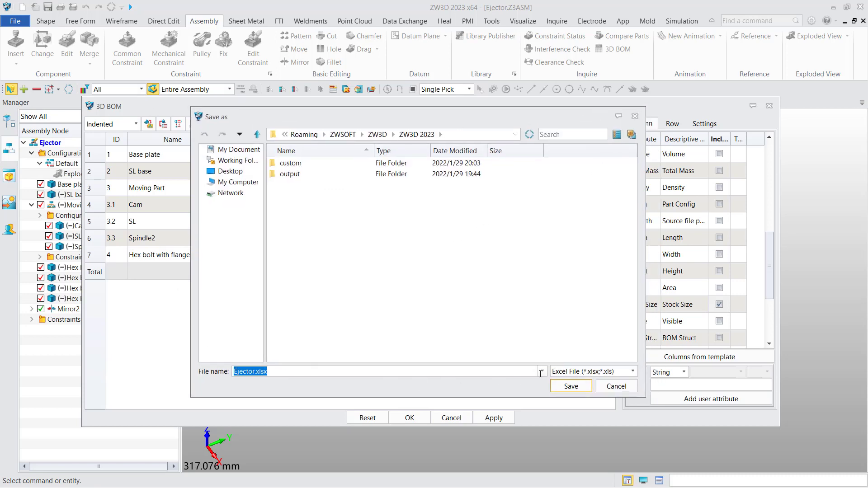
click(632, 384)
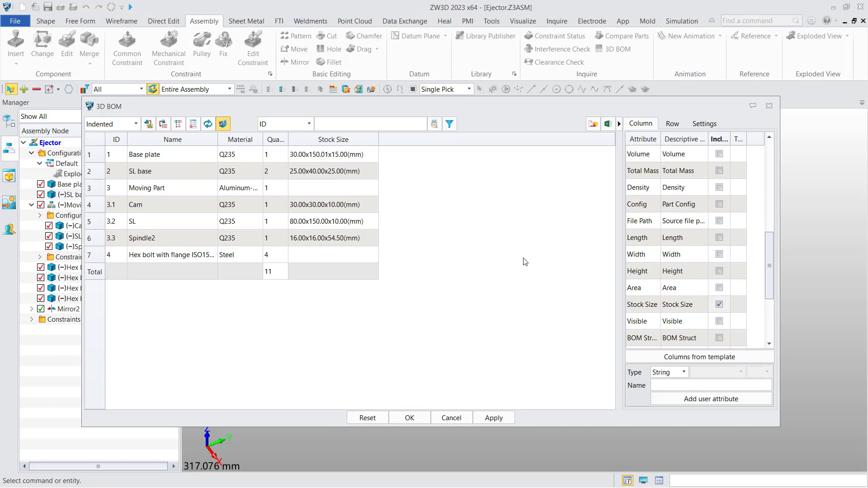
Change the Base plate's material to Aluminum-1100 in the BOM, and accept the BOM with a widened Material column.
click(240, 155)
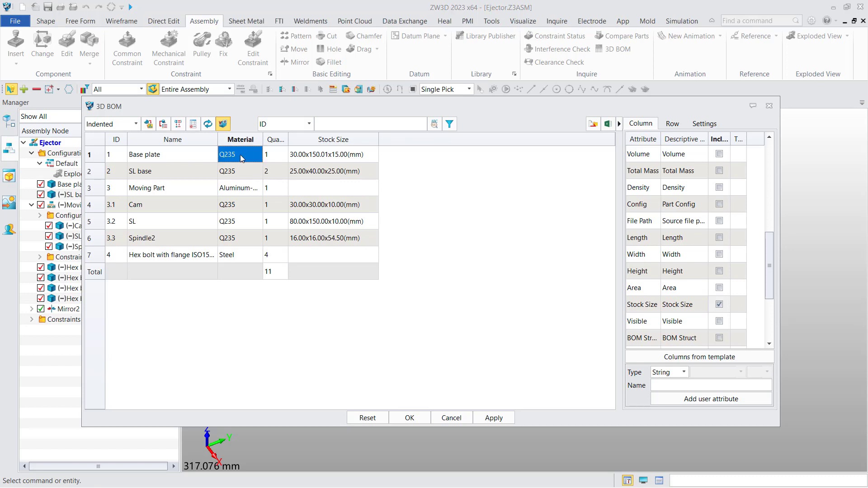
double_click(240, 155)
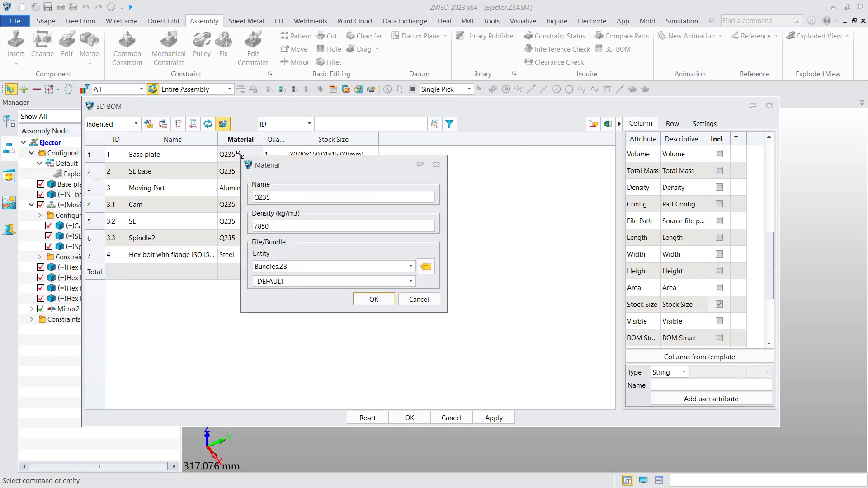
click(333, 284)
scroll(304, 326, down, 1)
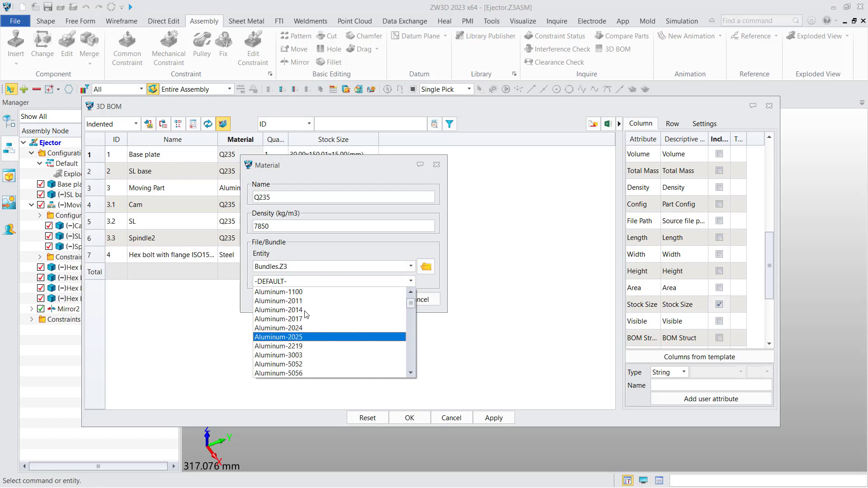
click(301, 292)
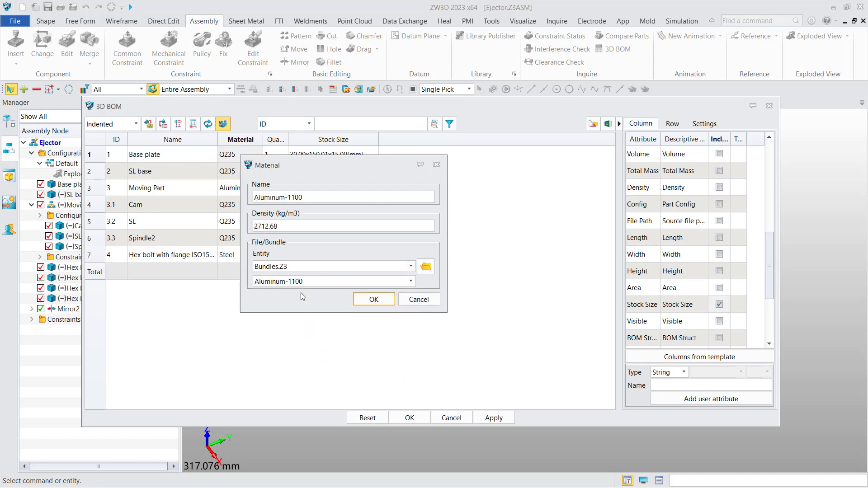
click(372, 302)
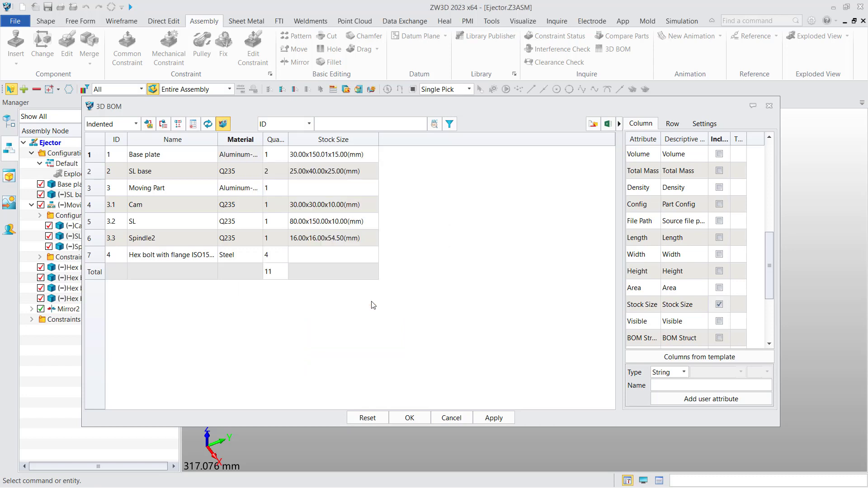
click(501, 420)
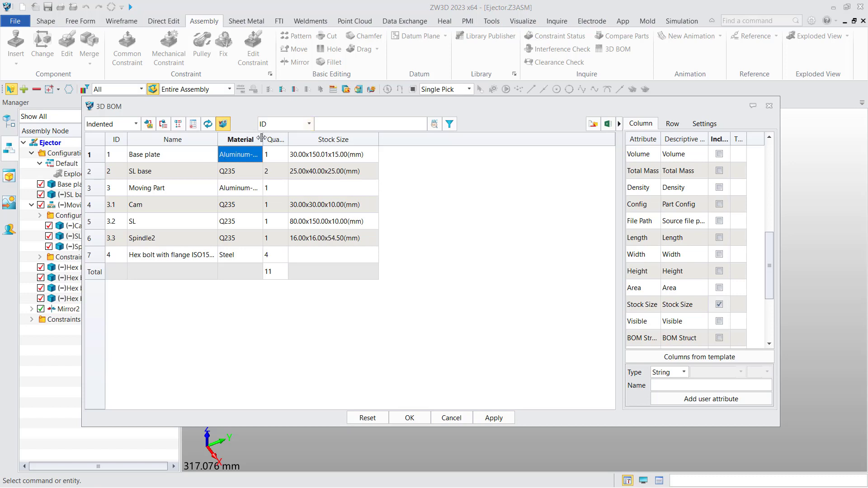
drag(263, 138, 303, 150)
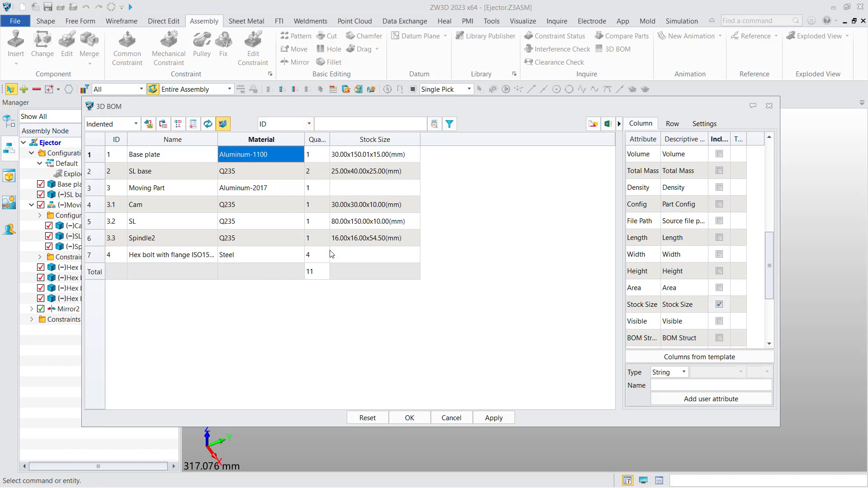
click(409, 418)
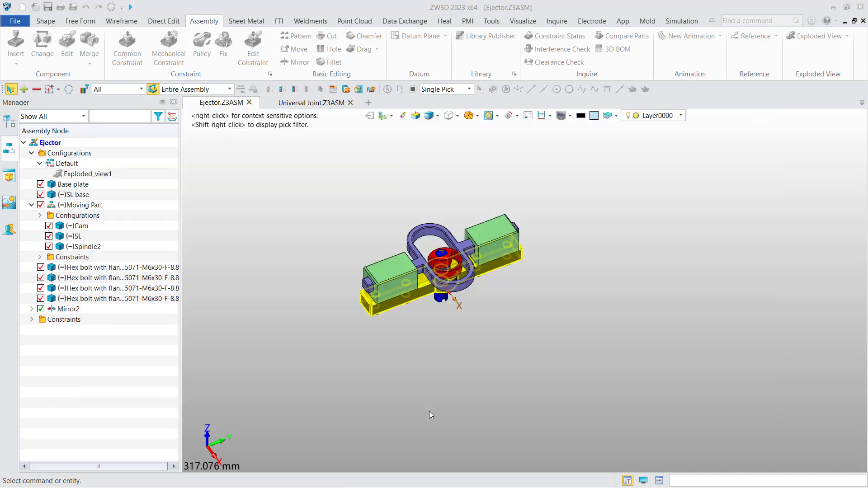
Open the Base plate part from the assembly and check its material attributes.
right_click(80, 186)
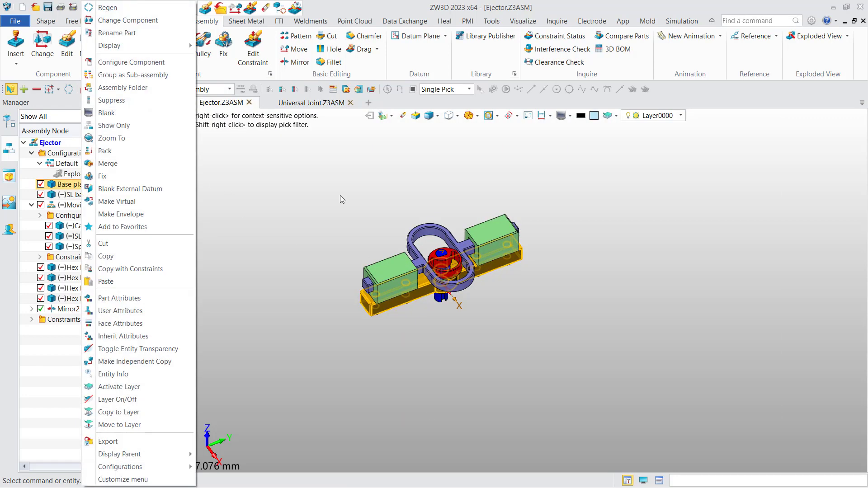
click(220, 7)
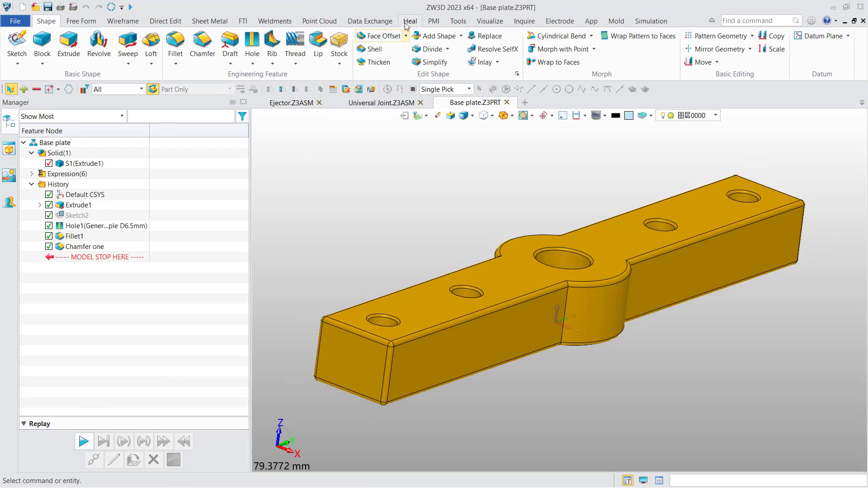
click(458, 21)
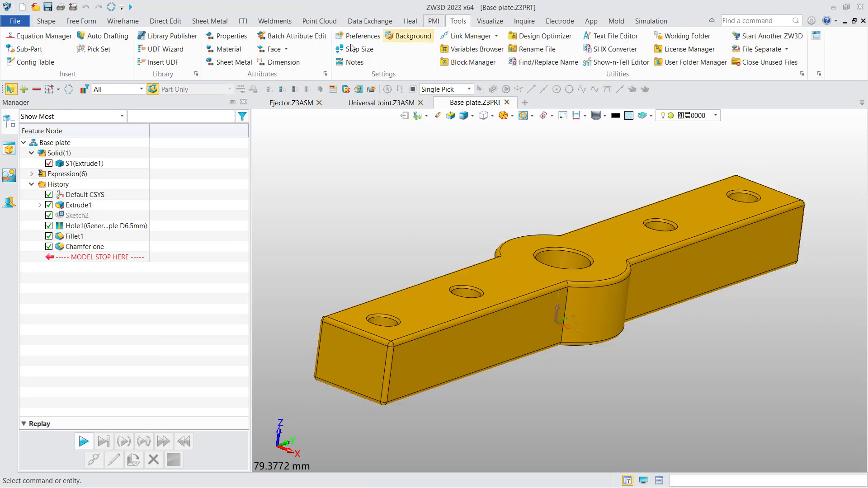
click(226, 50)
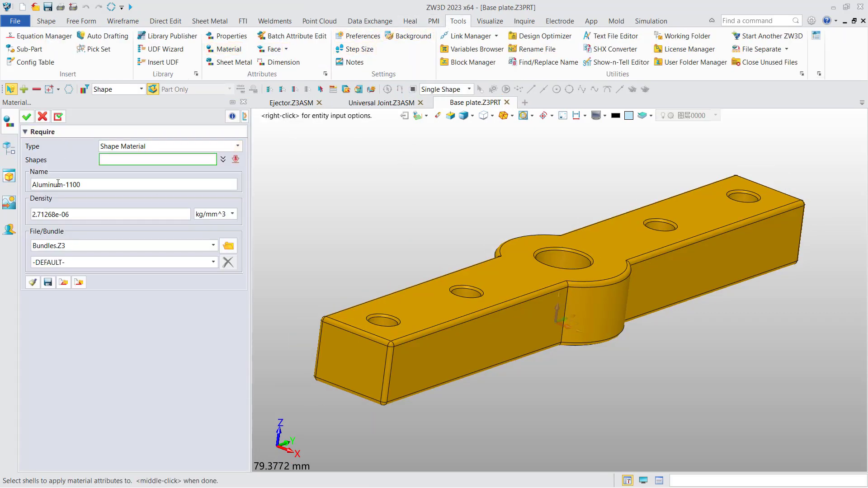
Check the material name in the Base plate's material attributes and the material and stock size in its physical properties.
drag(80, 183, 32, 184)
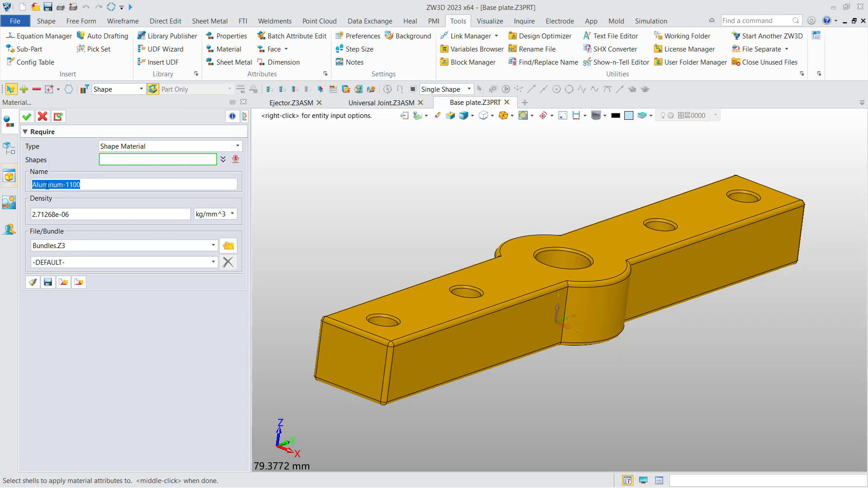
click(43, 117)
click(225, 37)
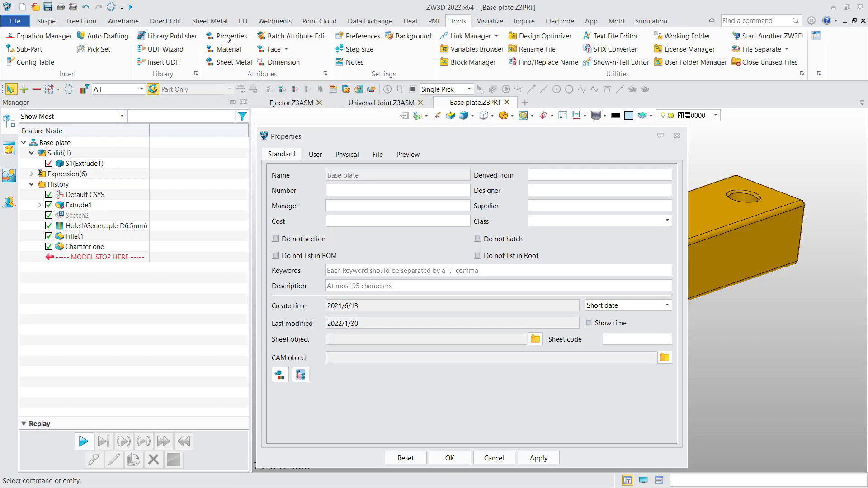
click(346, 154)
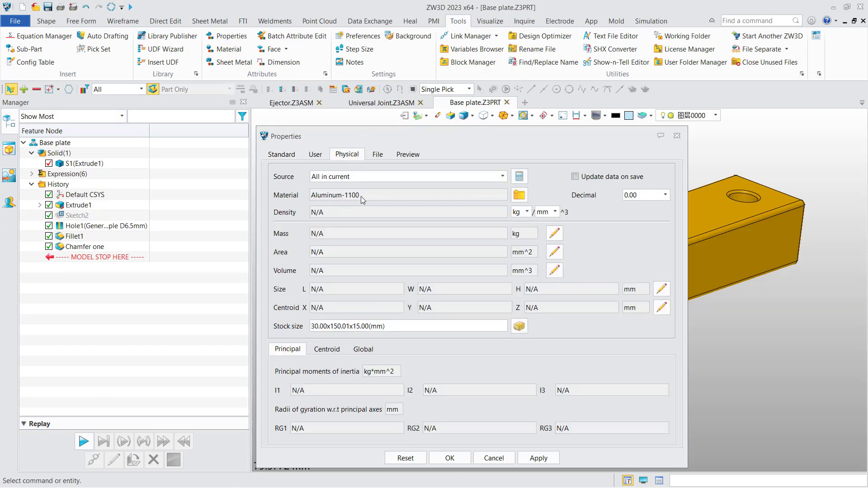
drag(425, 136, 385, 114)
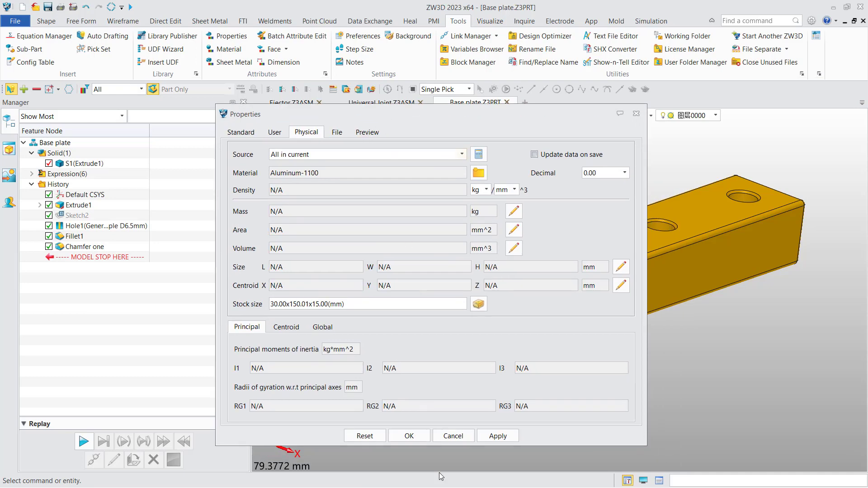
click(454, 436)
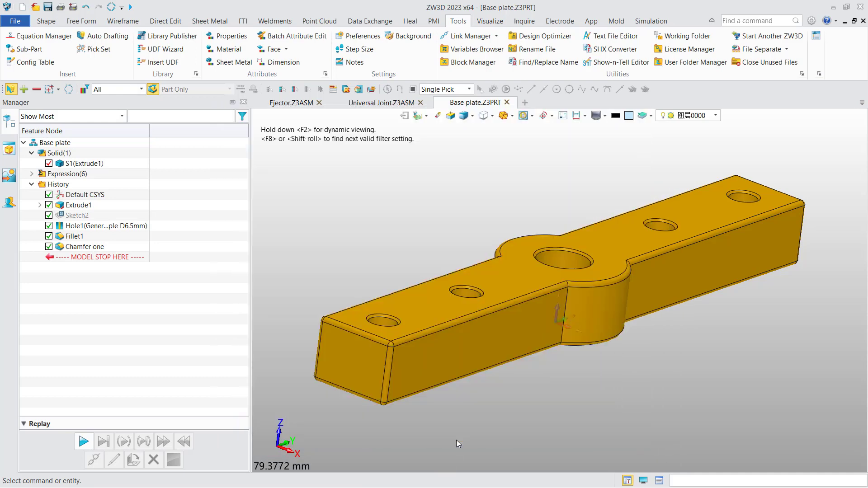
Return to the Ejector assembly and review the materials and stock sizes listed in its 3D BOM.
click(300, 103)
right_click(145, 185)
key(Escape)
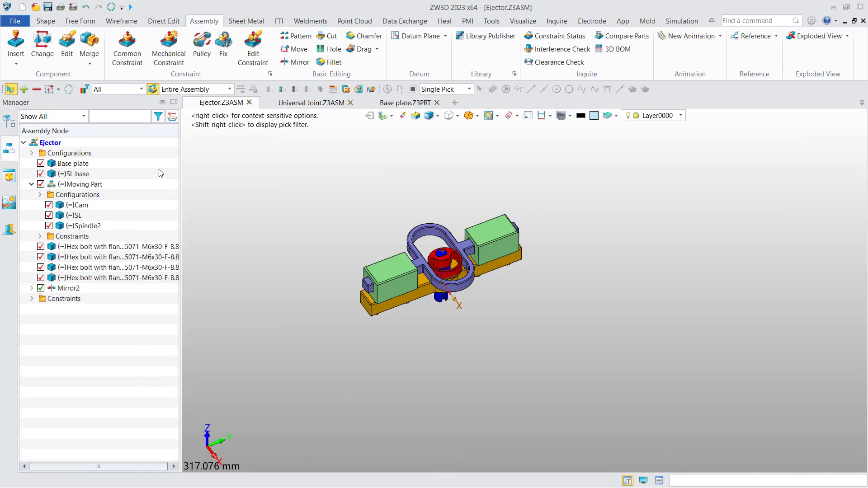
click(616, 49)
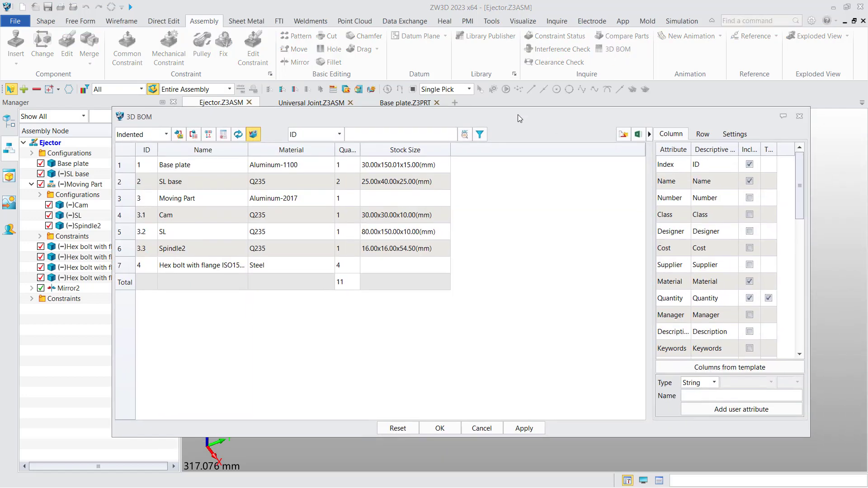
drag(518, 115, 473, 106)
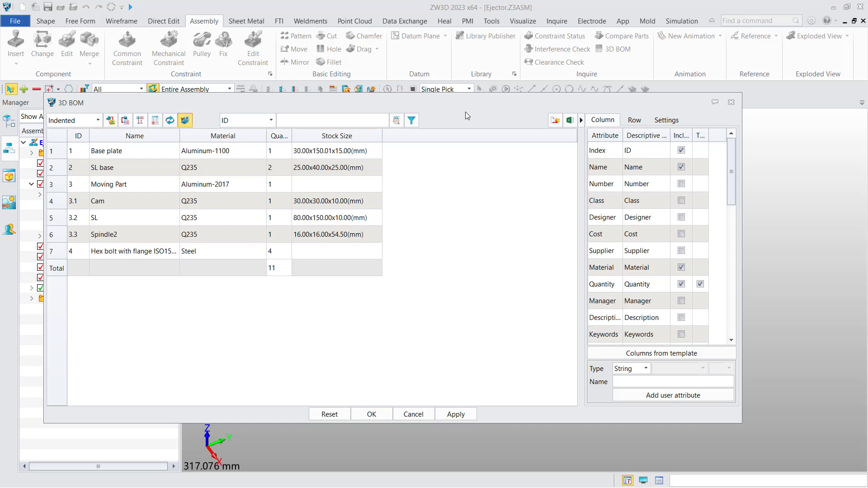
click(731, 104)
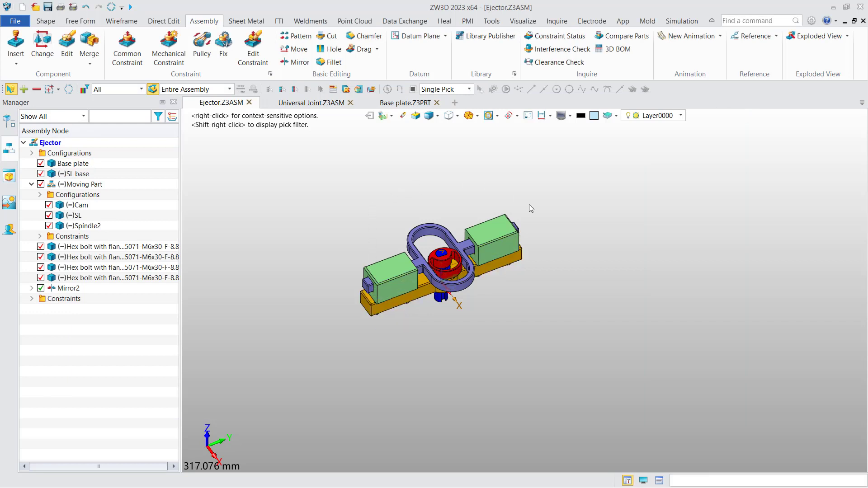
Create an A4_H(ANSI) drawing sheet from the Ejector assembly, and place a TOP view with a projected view directly below it.
right_click(533, 192)
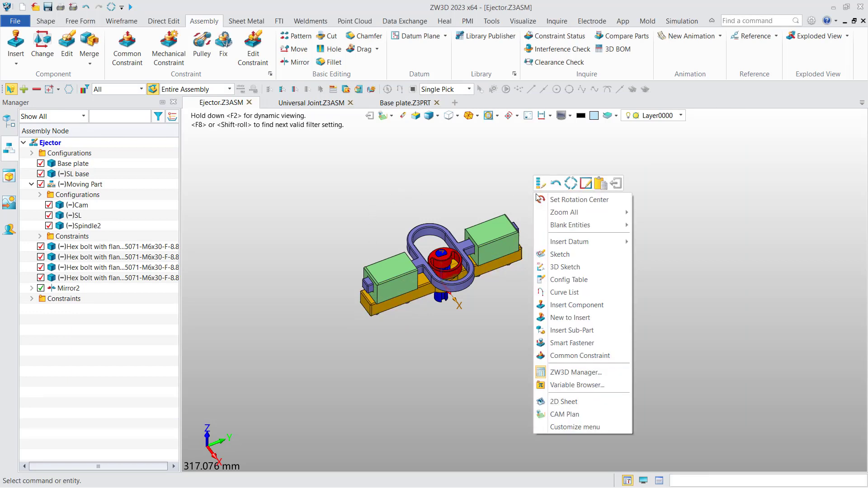
click(564, 402)
click(414, 363)
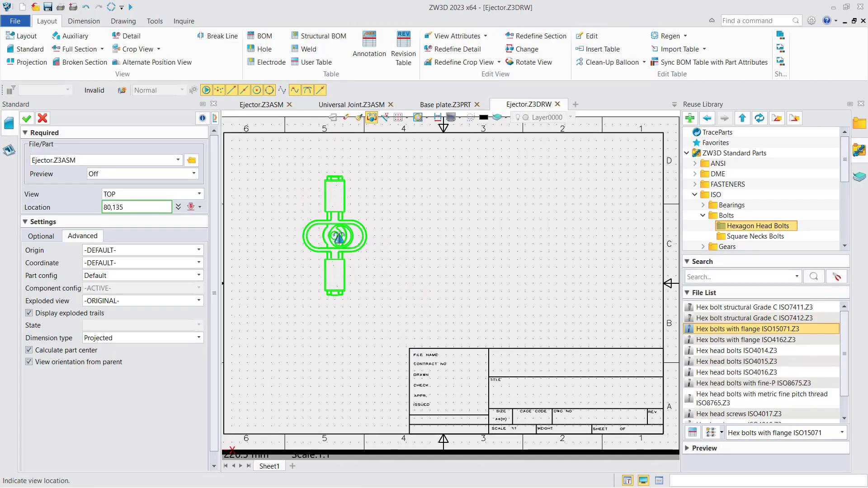
click(311, 208)
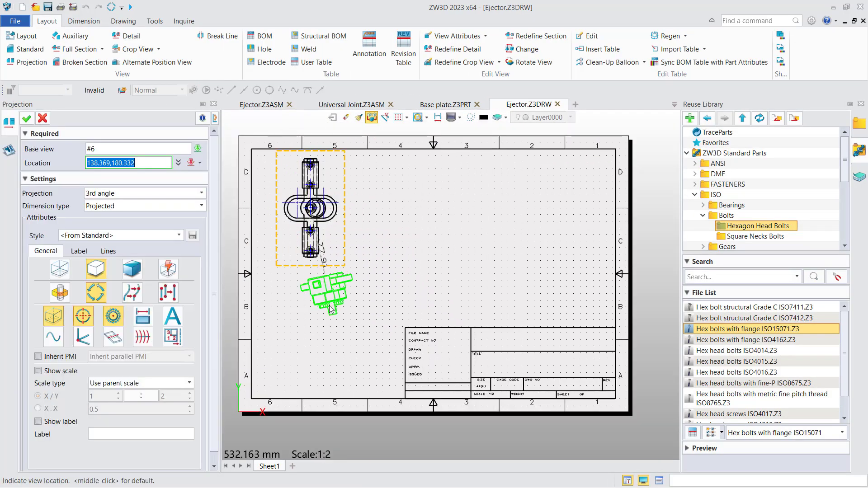
click(315, 352)
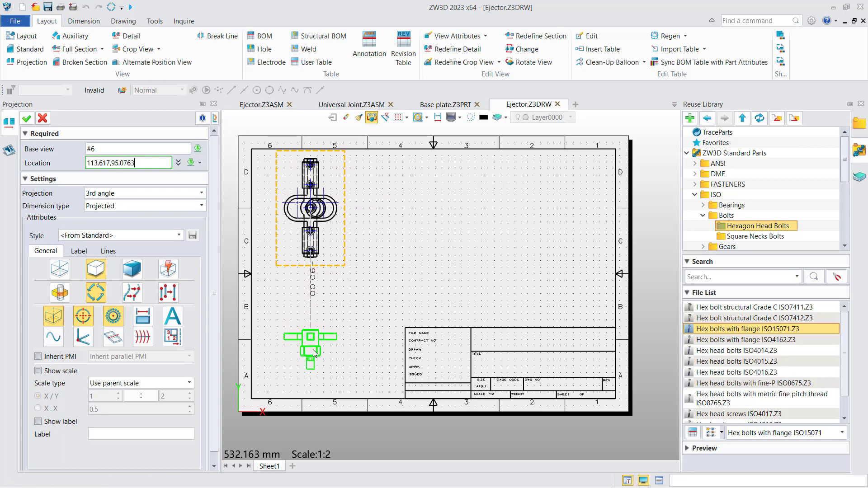
click(43, 118)
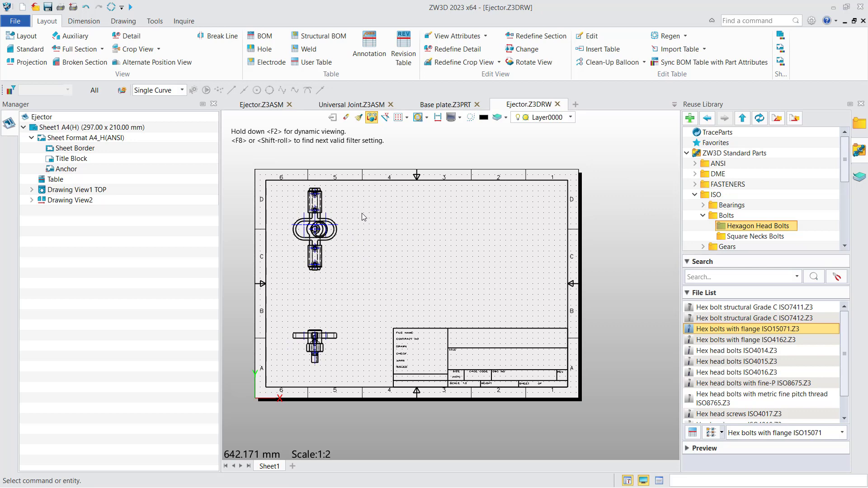
Turn off hidden lines in the top view, and dimension the assembly's overall vertical length beside it.
double_click(348, 222)
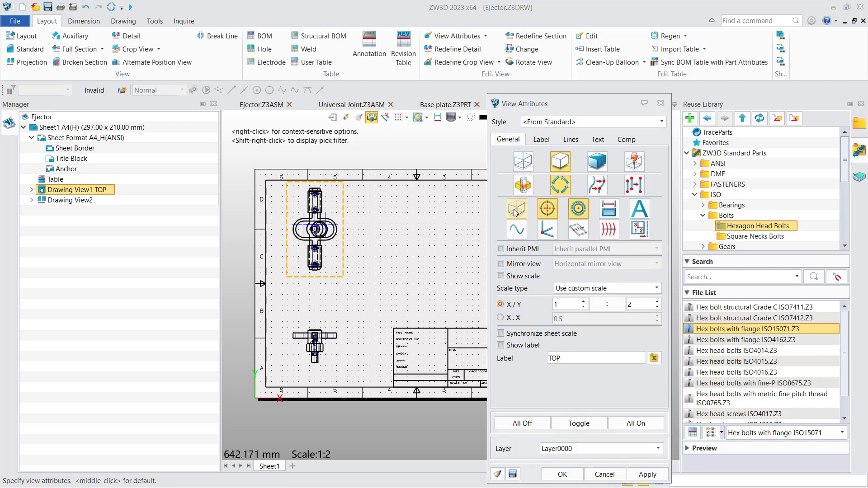
click(562, 475)
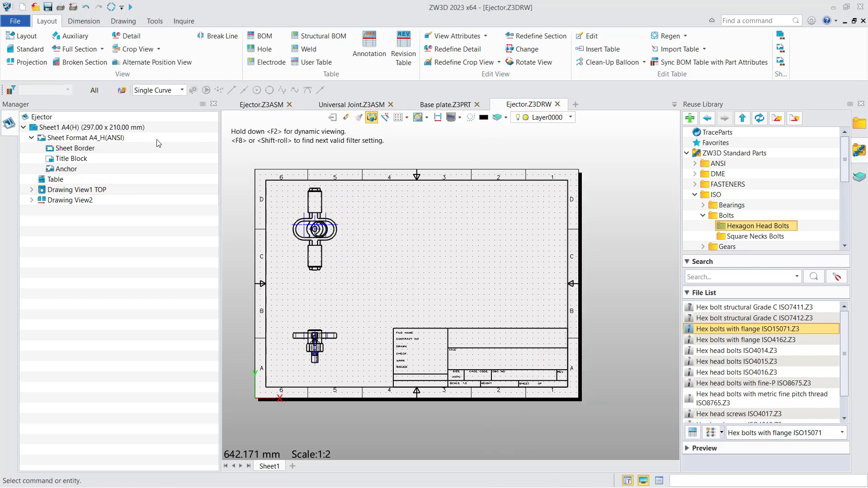
right_click(414, 210)
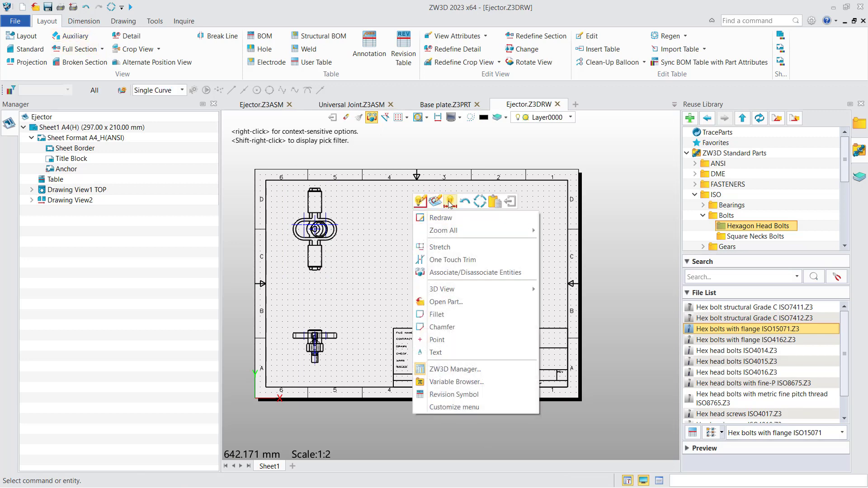
click(450, 202)
scroll(312, 213, up, 10)
click(312, 213)
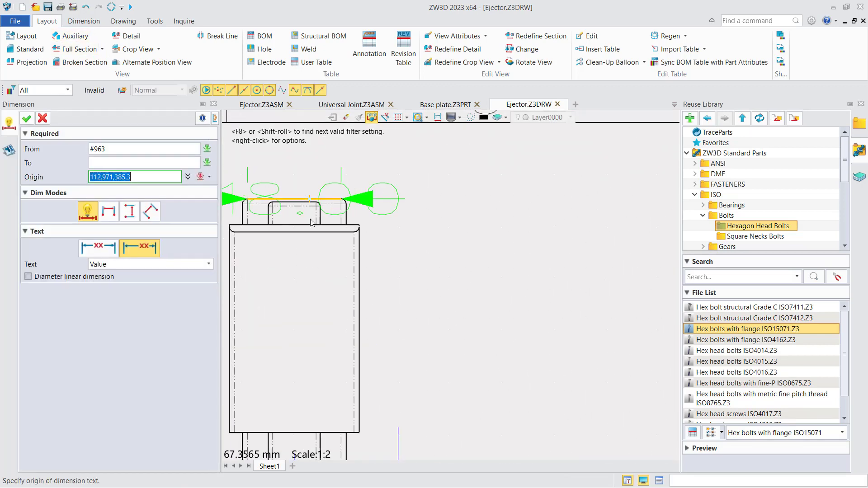
scroll(312, 216, down, 5)
scroll(363, 214, up, 8)
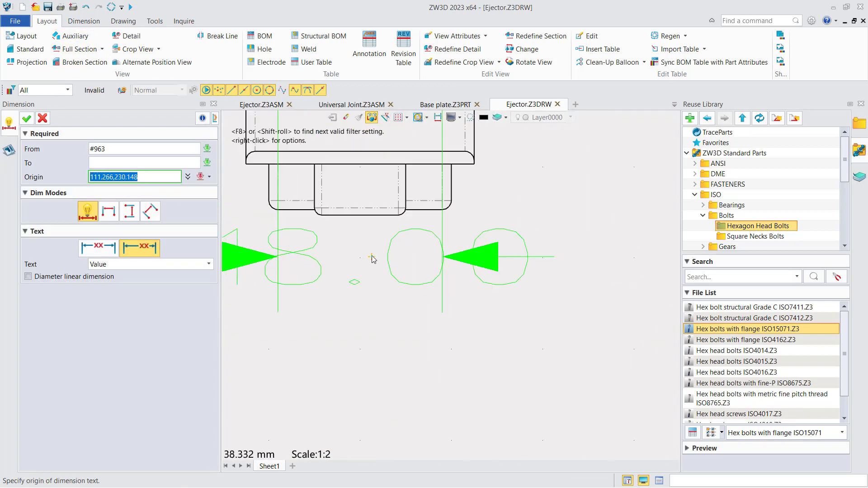
click(363, 213)
scroll(363, 213, down, 6)
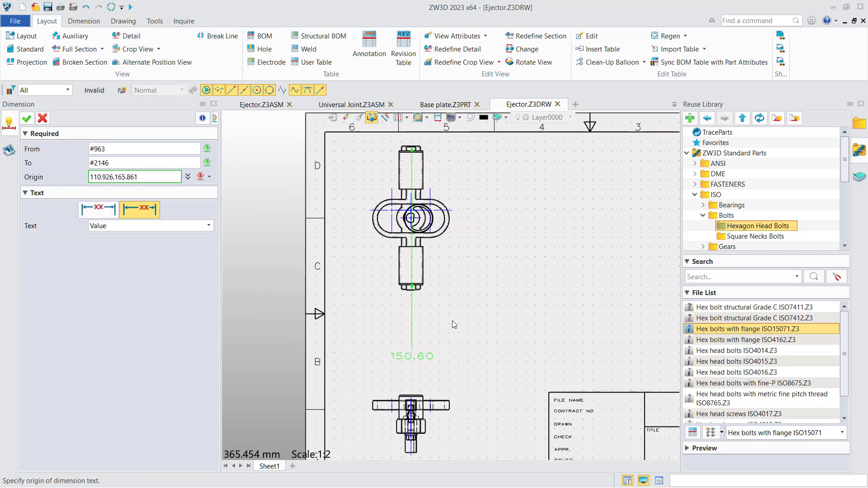
click(483, 262)
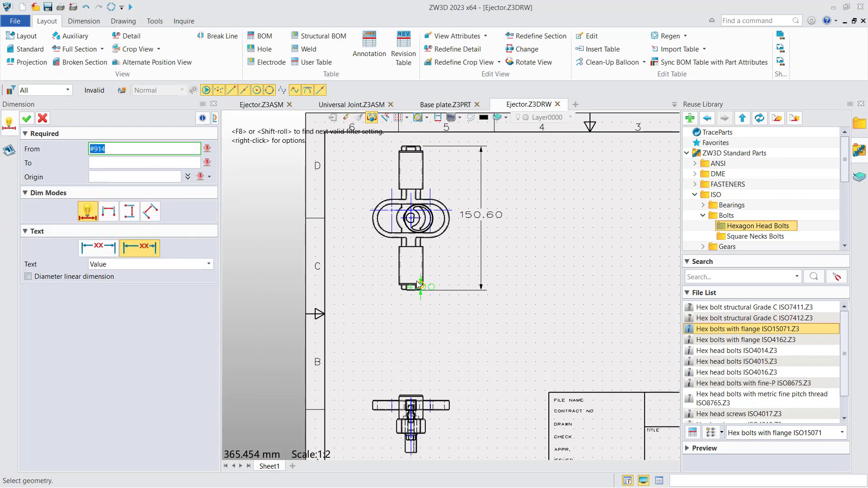
Dimension the overall horizontal width of the rounded slider frame below the top view.
scroll(377, 224, up, 8)
click(371, 221)
scroll(372, 221, down, 4)
scroll(374, 225, up, 4)
click(493, 209)
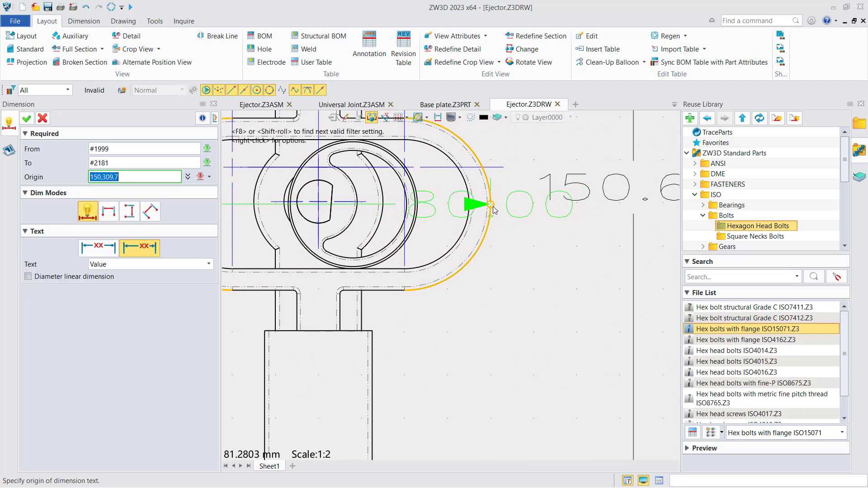
scroll(475, 239, down, 6)
click(460, 291)
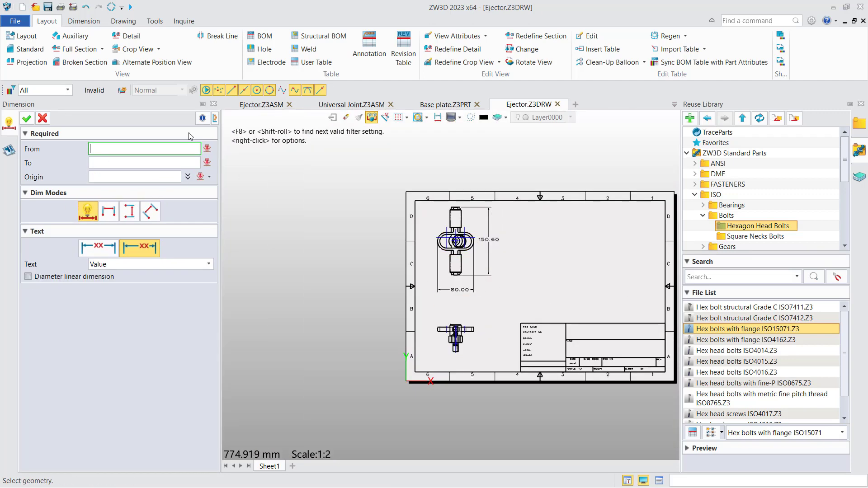
click(43, 118)
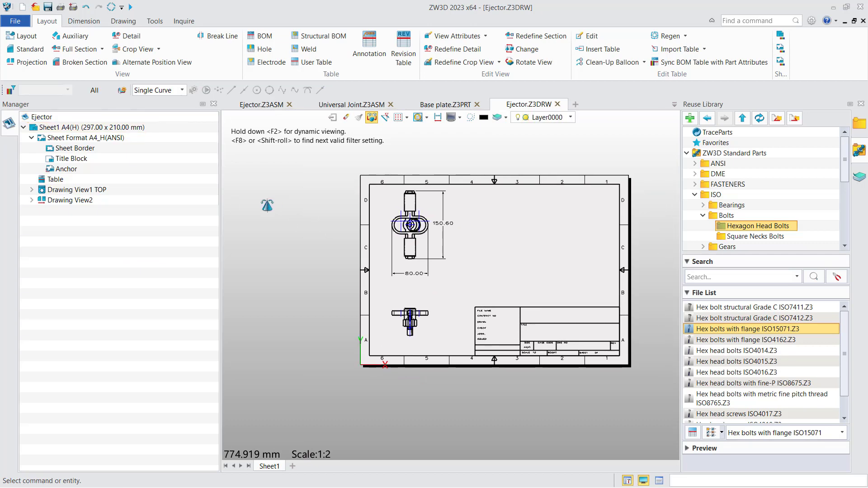
Set up an indented BOM table for the top view that inherits the 3D BOM.
click(263, 36)
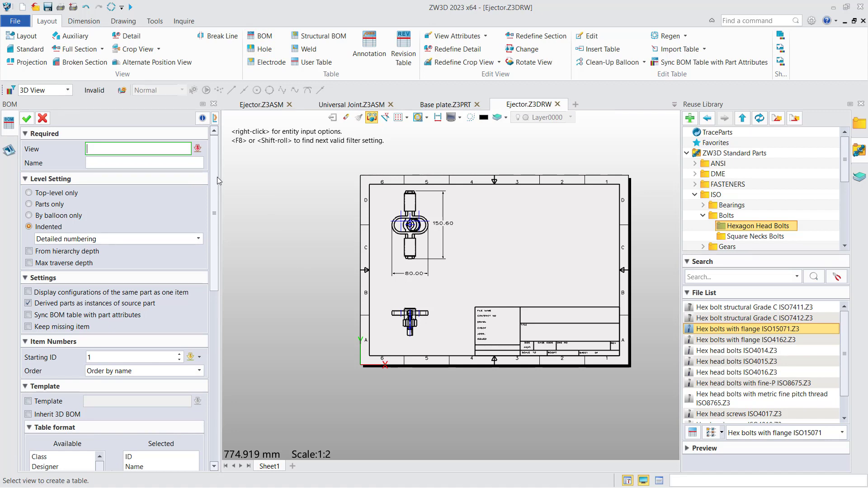
click(61, 415)
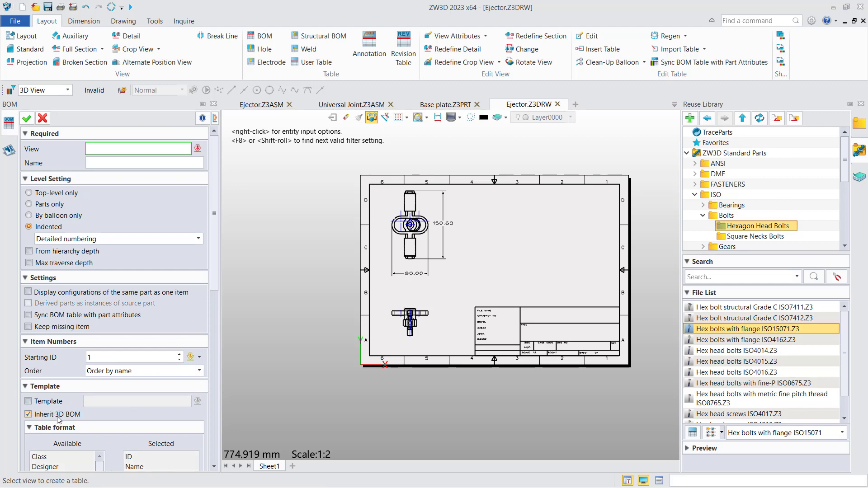
click(396, 211)
middle_drag(368, 244, 291, 221)
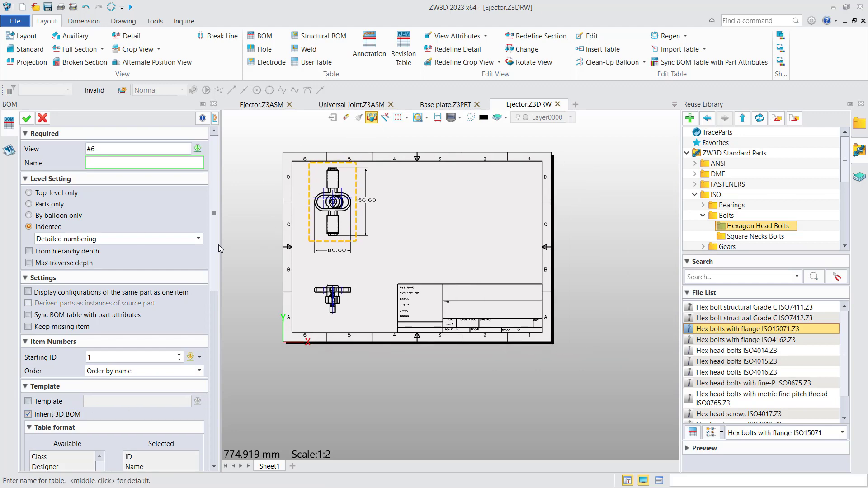
scroll(213, 253, down, 5)
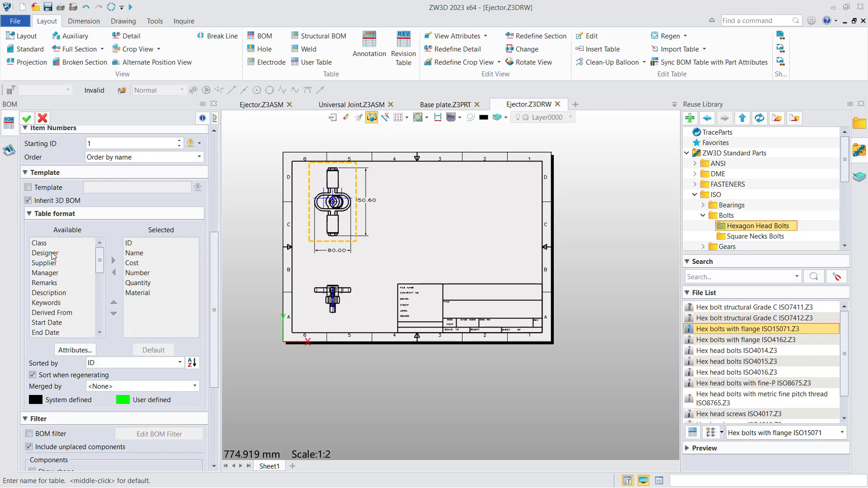
drag(216, 249, 227, 143)
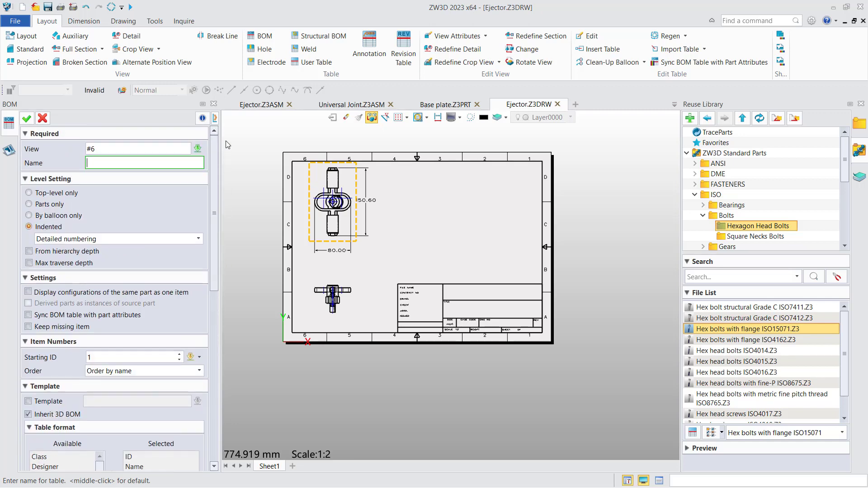
click(27, 118)
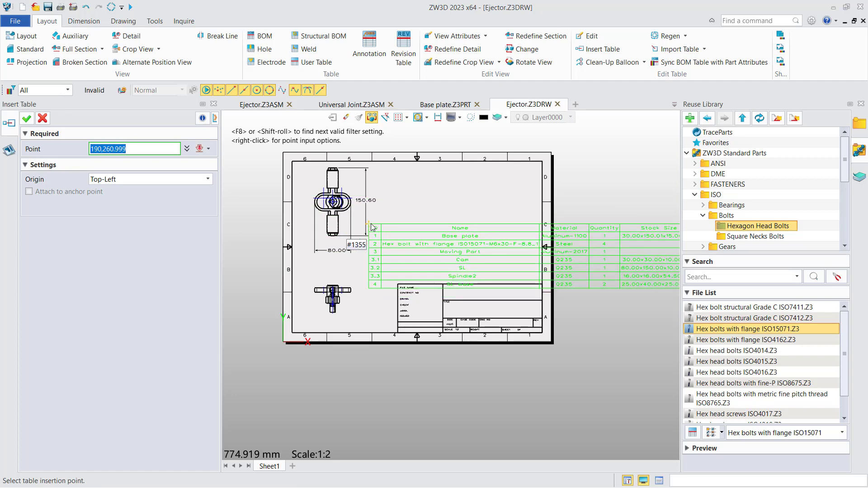
Place the BOM table outside the drawing sheet, beside the title block, with its origin at Top-Left.
middle_drag(358, 223, 289, 221)
middle_drag(482, 216, 474, 250)
scroll(359, 244, down, 1)
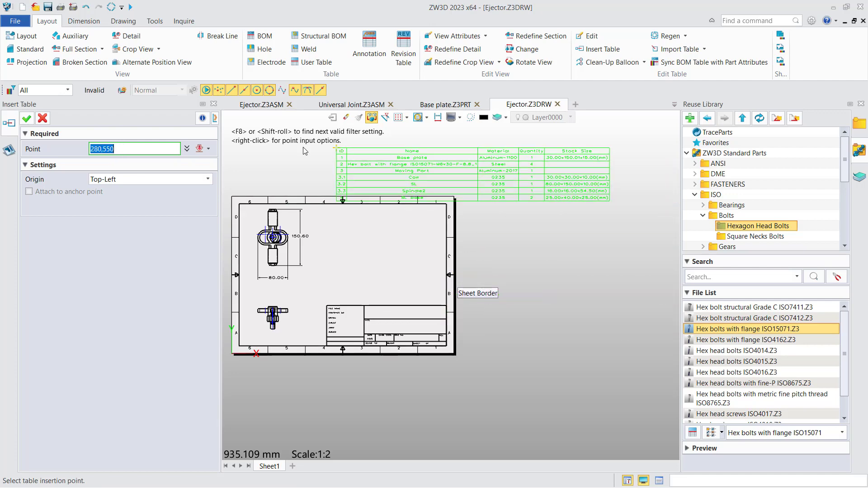
middle_drag(463, 278, 447, 275)
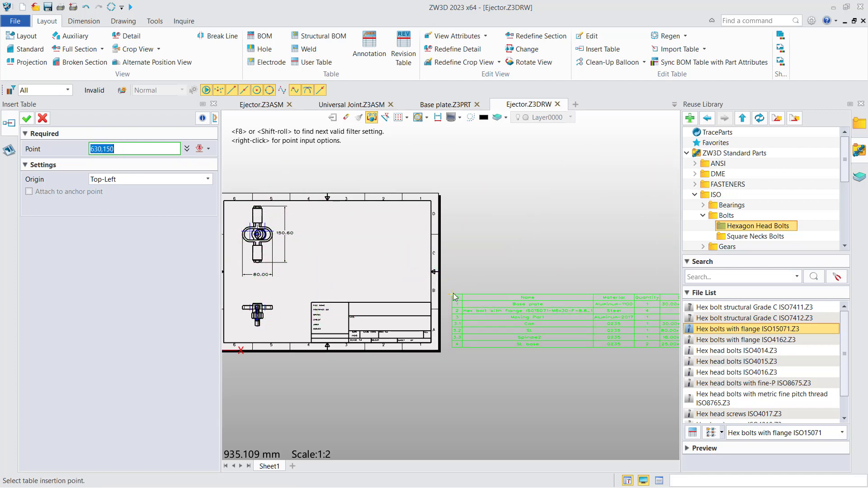
click(450, 297)
mouse_move(491, 227)
middle_down()
mouse_move(511, 273)
mouse_move(493, 274)
mouse_move(523, 276)
middle_up()
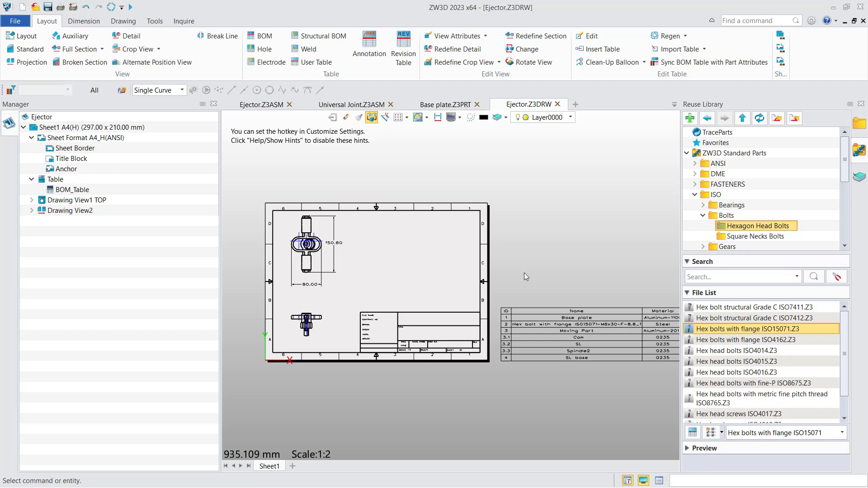
Add automatic circular balloons with ID text to the top view, using a convex hull pattern and edge-attached leaders for BOM components only.
click(84, 21)
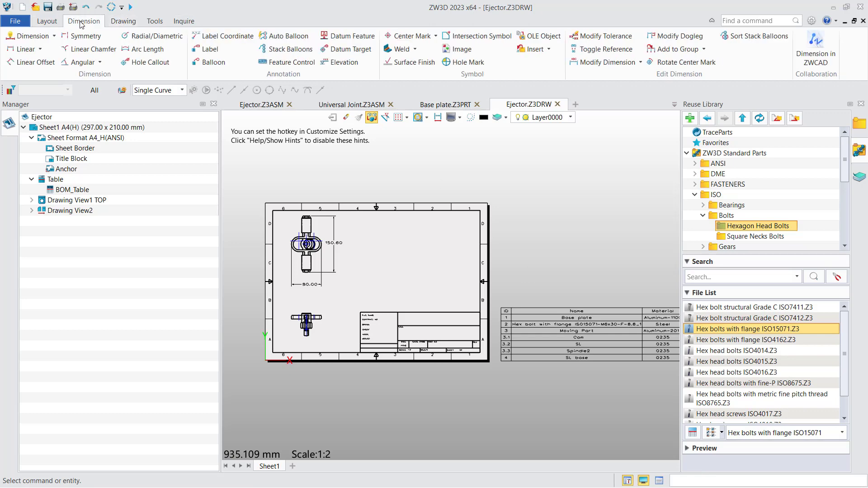
click(285, 38)
click(314, 266)
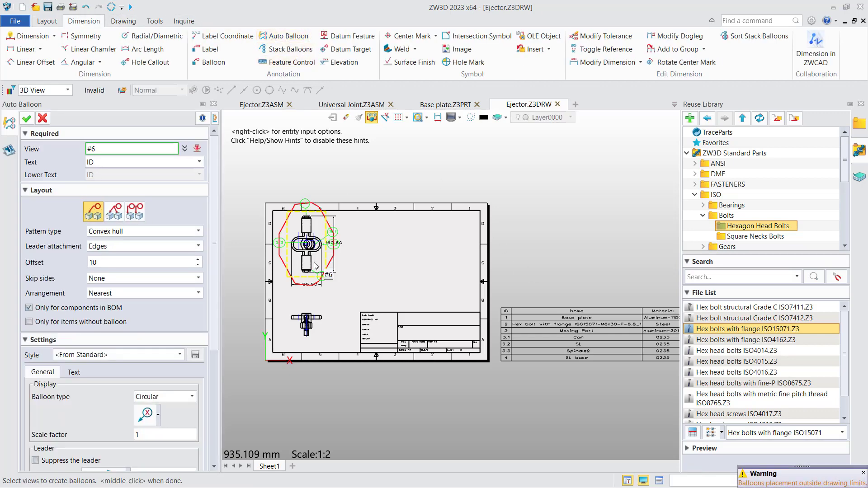
middle_drag(265, 205, 292, 206)
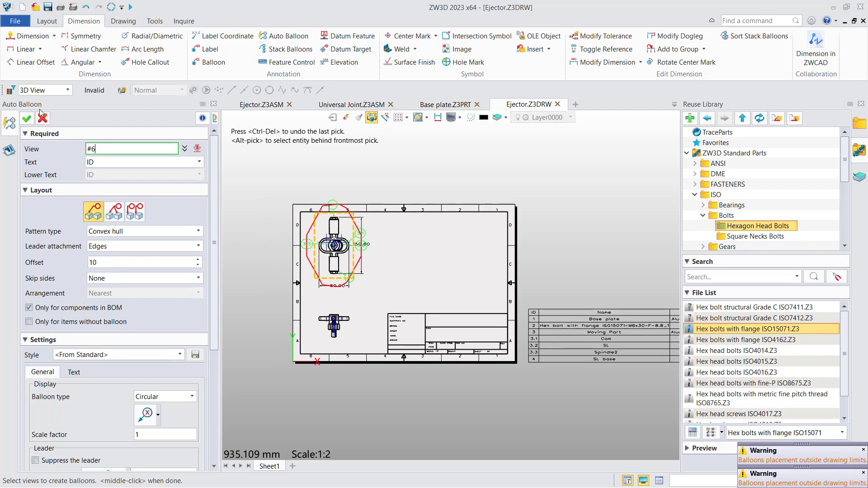
click(26, 120)
scroll(352, 196, up, 3)
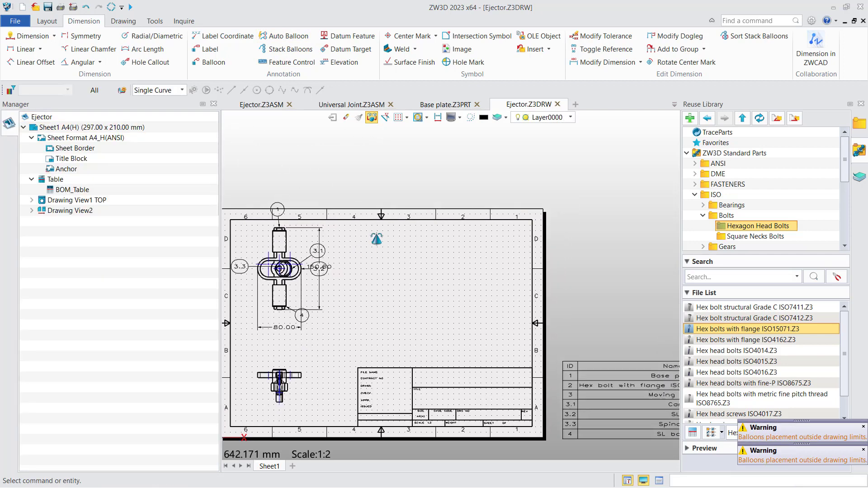
Reposition balloons 1, 4 and 3.2 around the top view so that they clear the sheet border and the vertical dimension.
scroll(325, 257, up, 2)
drag(388, 162, 344, 205)
drag(422, 321, 451, 333)
scroll(497, 257, down, 1)
middle_drag(498, 257, 478, 248)
scroll(439, 248, up, 2)
right_click(453, 251)
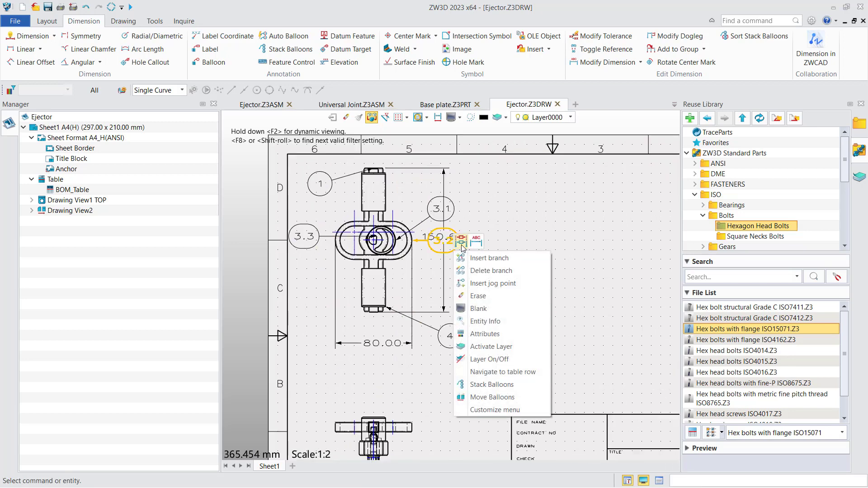
click(461, 241)
click(470, 264)
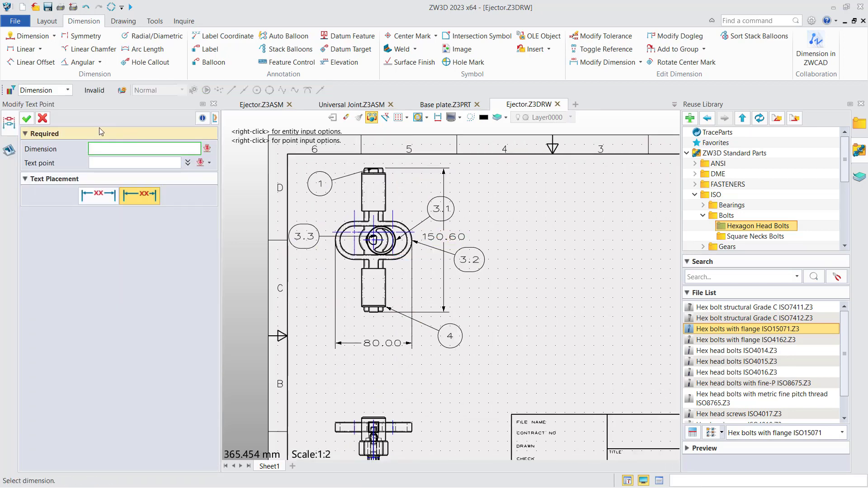
click(43, 118)
Add the boxed text "Tech Req." in the empty area above the title block, from point 260,260.999 to 560,150.
scroll(547, 304, down, 3)
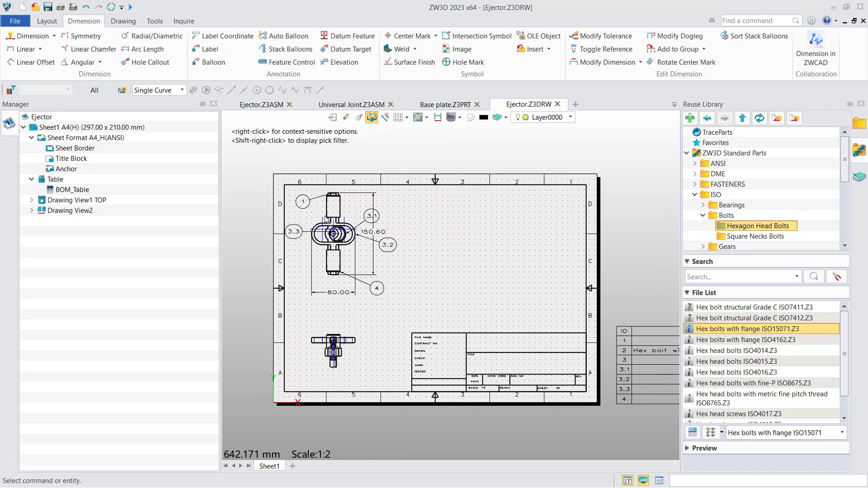
click(123, 21)
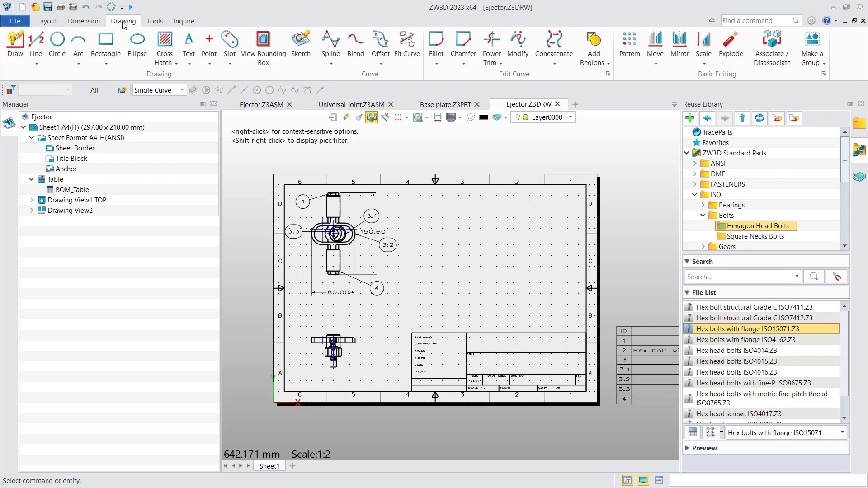
click(188, 43)
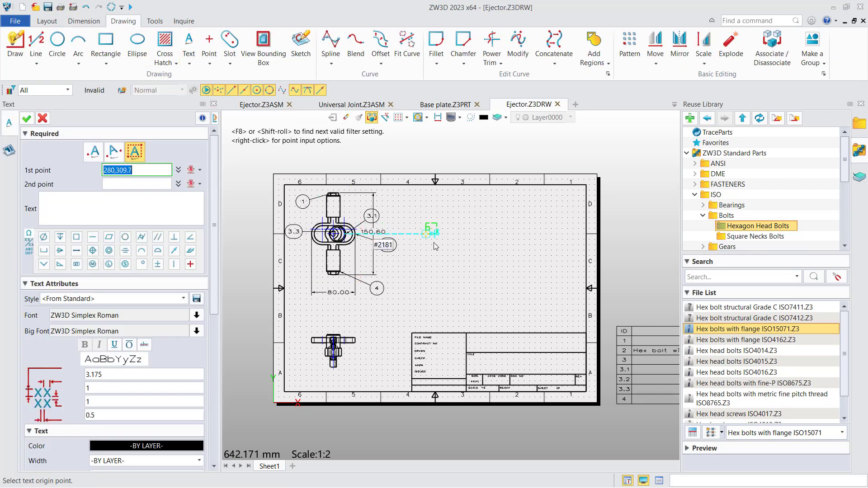
click(416, 262)
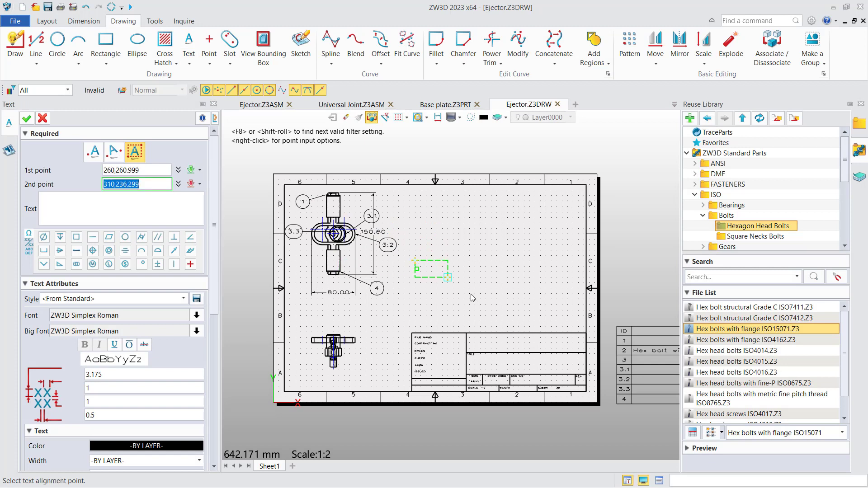
click(578, 322)
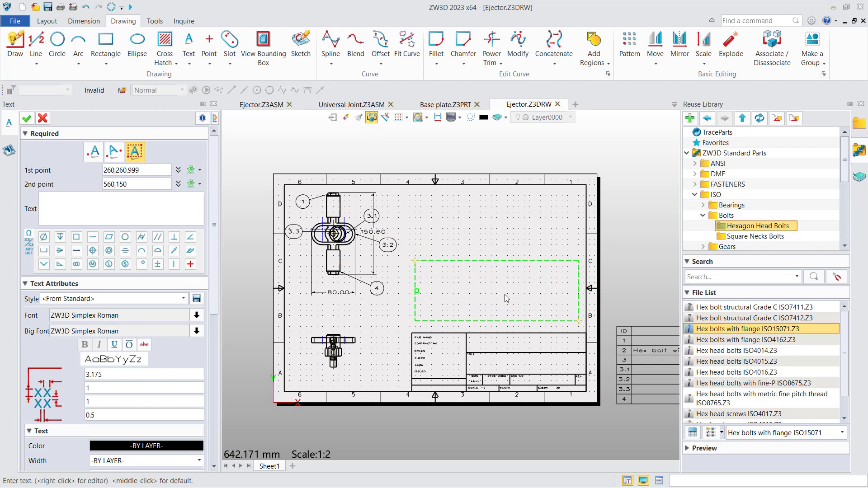
text(Tech E)
key(BackSpace)
text(Req.)
click(27, 119)
scroll(330, 222, down, 2)
scroll(435, 291, down, 3)
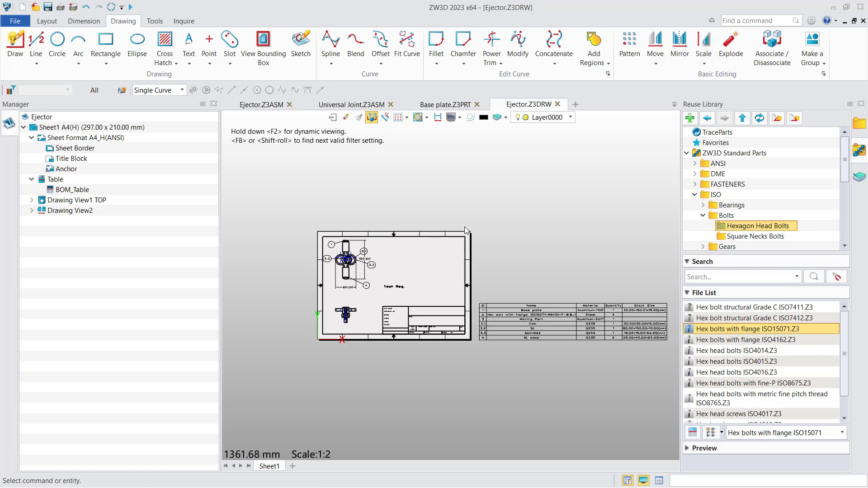
click(56, 22)
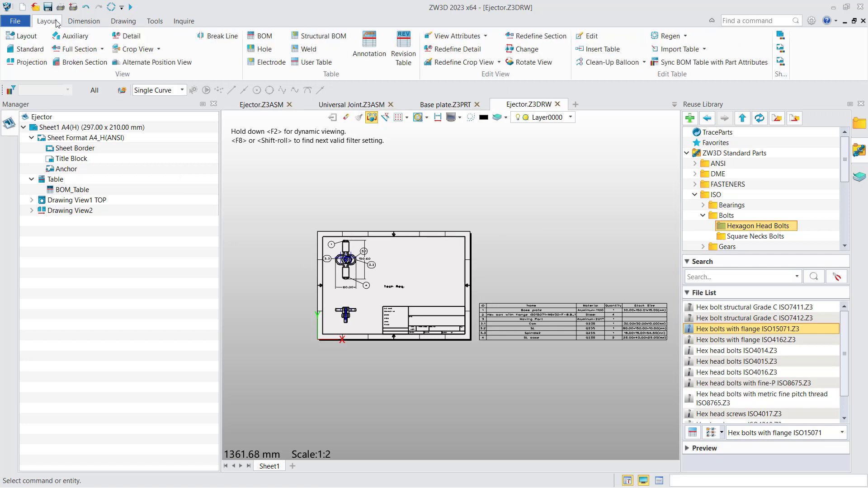